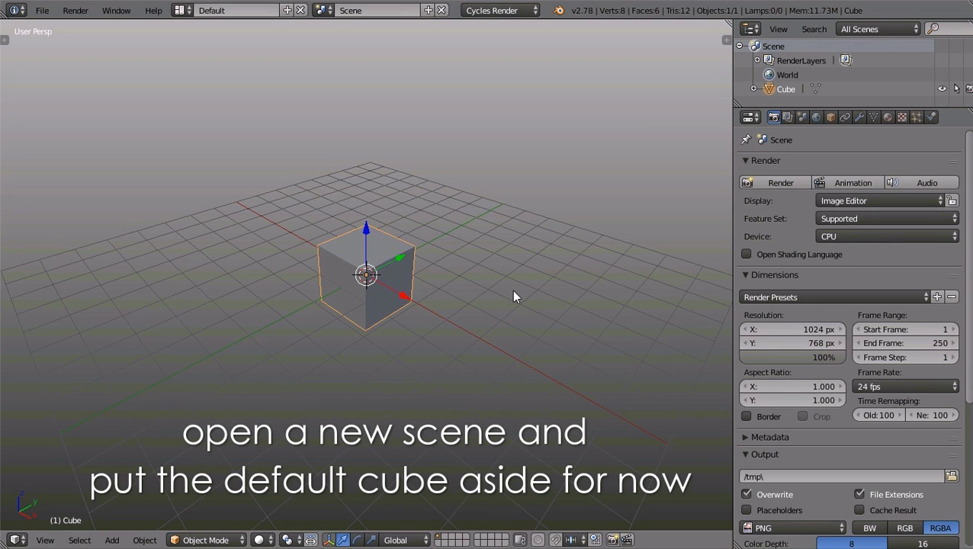
- Move the default cube aside and add a plane at the centre, scaled down to about 0.34
left_click_drag(397, 261, 573, 206)
key("shift+a")
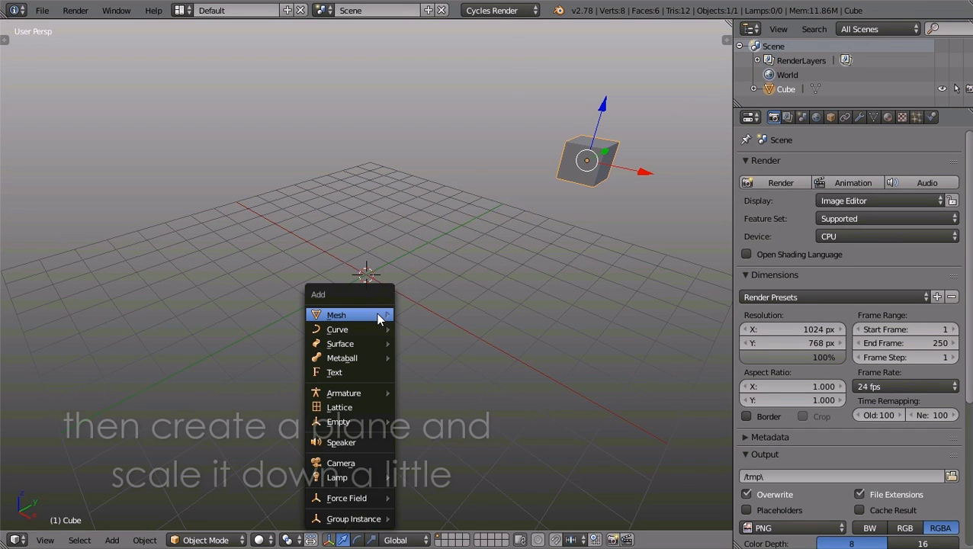
left_click(440, 21)
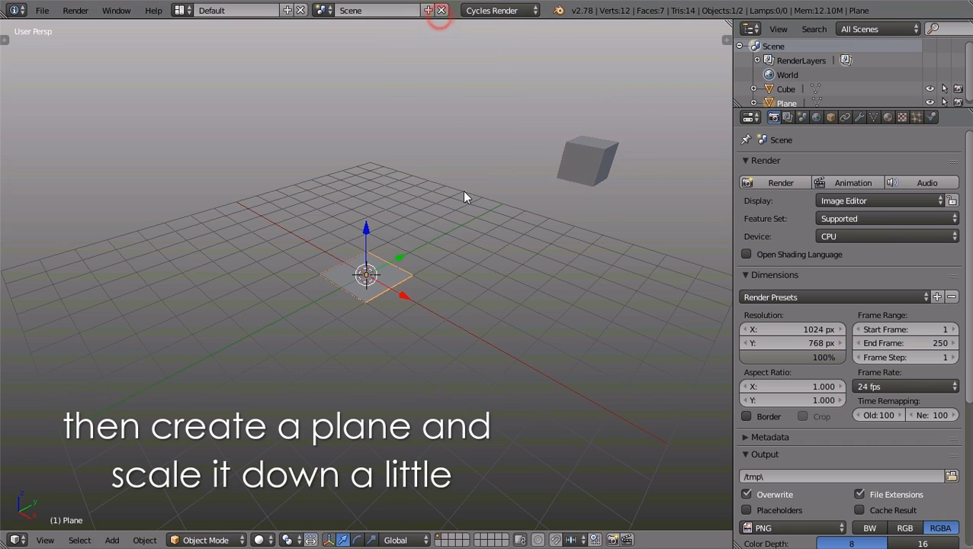
key("s")
scroll(436, 311, "down", 3)
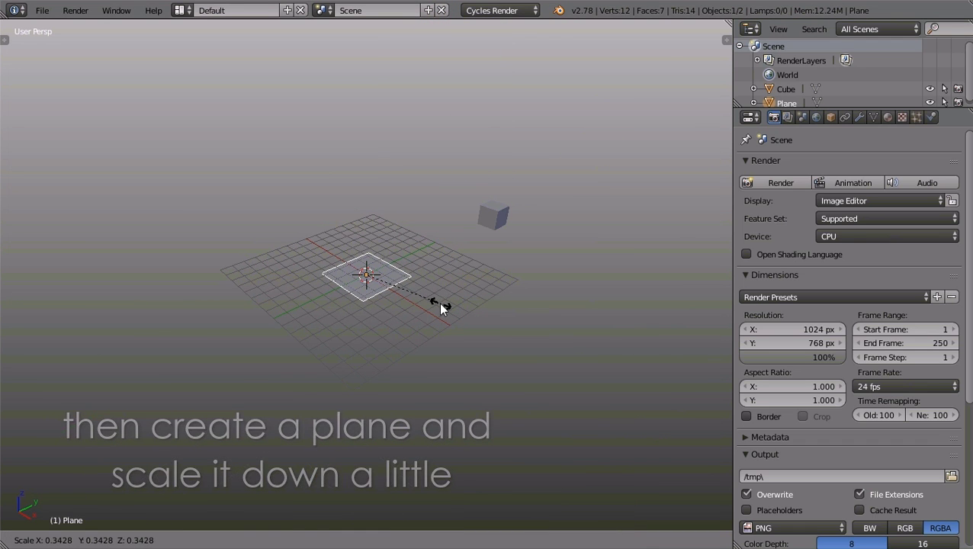
- Confirm the plane's smaller size and give it a new particle system
left_click(435, 301)
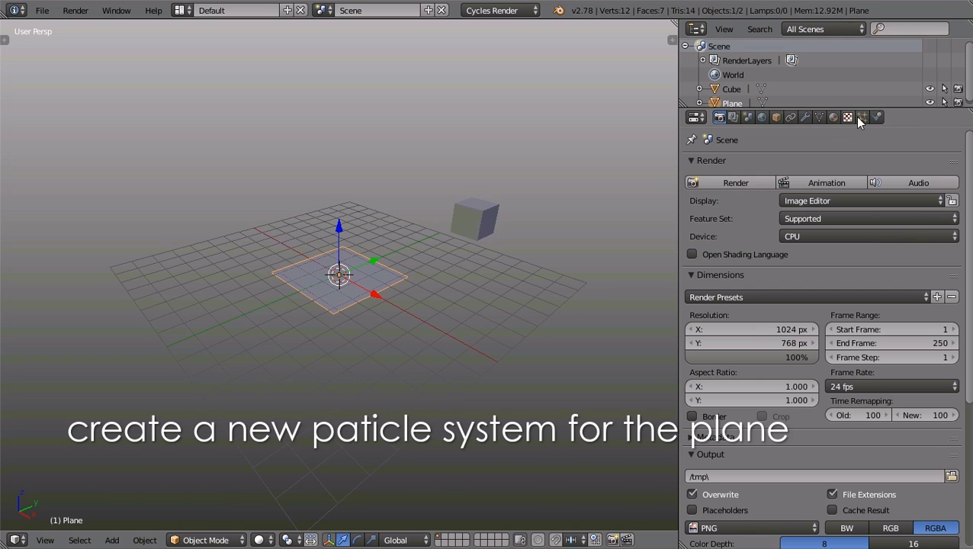
left_click(862, 117)
left_click(777, 213)
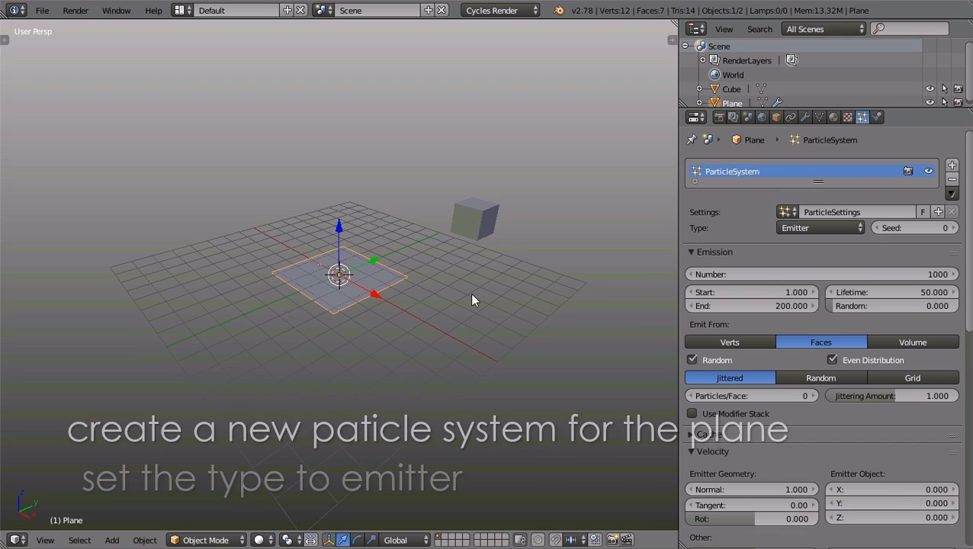
- Set the particles to render as Object, using the Cube as the dupli object
scroll(831, 397, "down", 1)
scroll(828, 390, "down", 1)
scroll(842, 343, "down", 6)
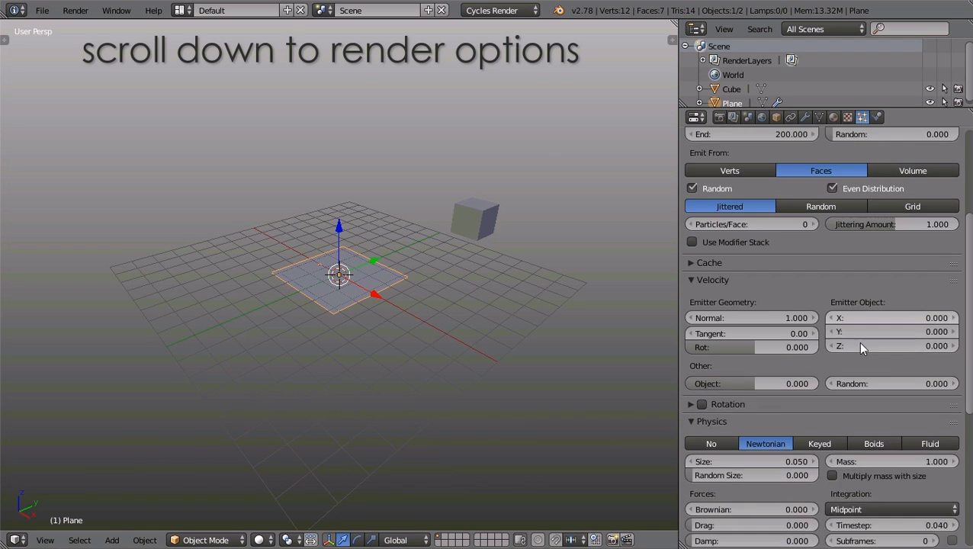
scroll(857, 342, "down", 2)
scroll(858, 368, "down", 4)
scroll(864, 399, "down", 1)
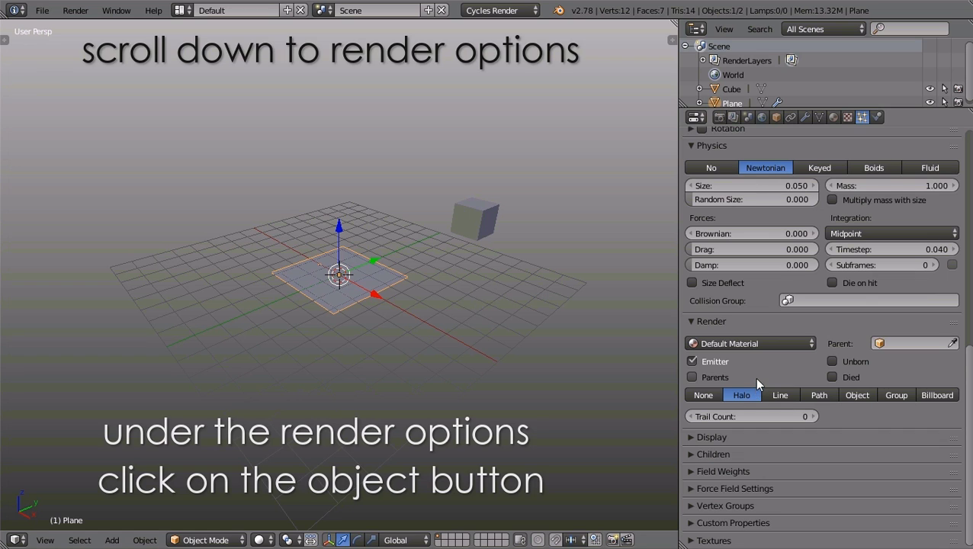
left_click(855, 395)
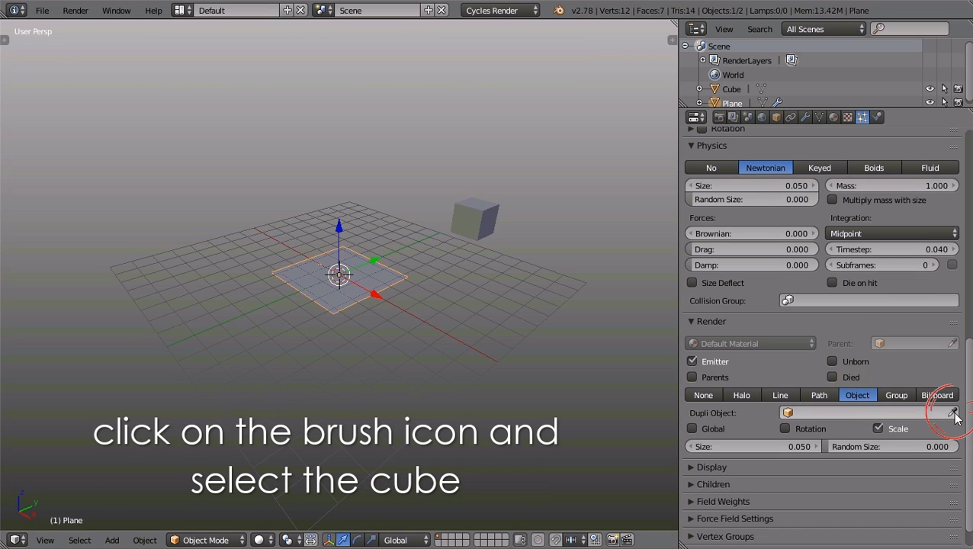
left_click(489, 215)
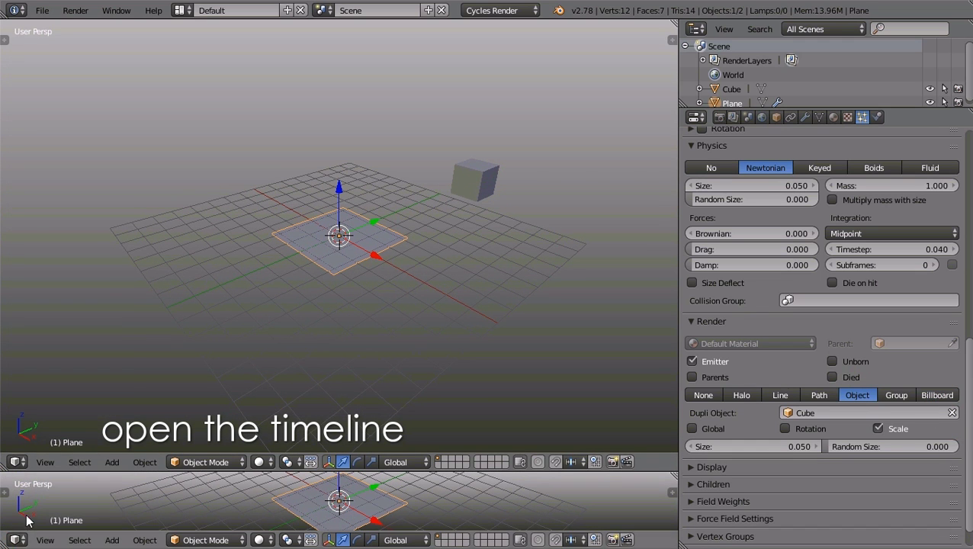
- Add a Timeline area under the viewport and preview the falling cube particles from below
left_click(15, 540)
left_click(32, 498)
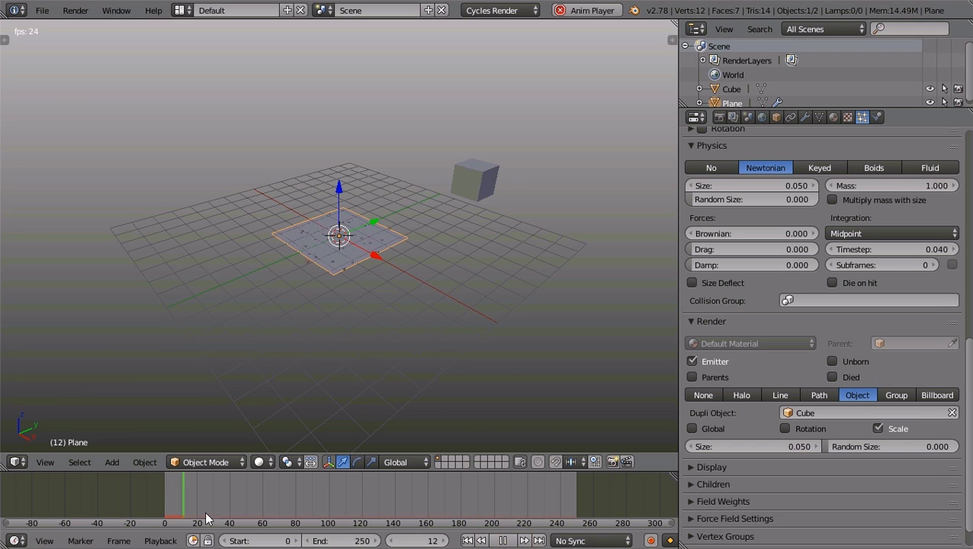
middle_click_drag(379, 325, 366, 317)
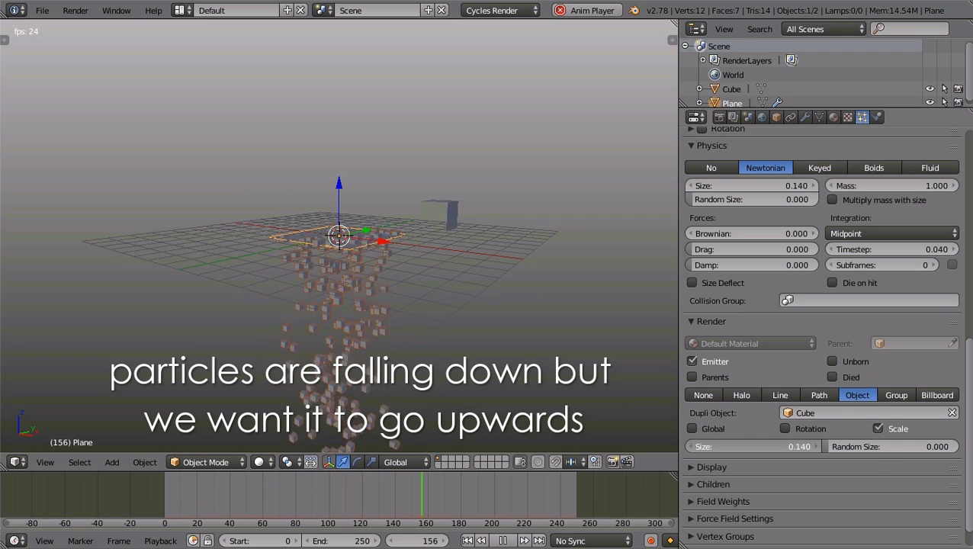
scroll(755, 446, "up", 3, "ctrl")
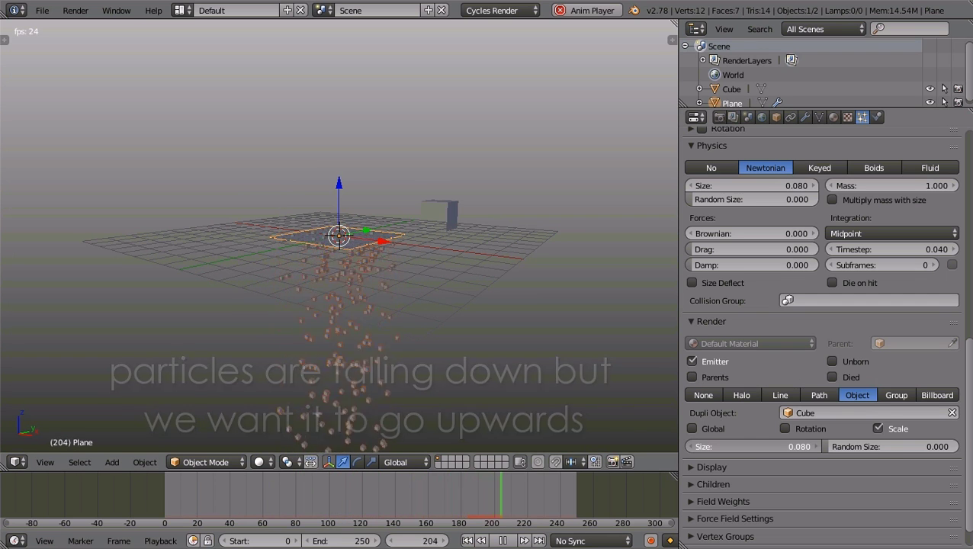
scroll(761, 447, "up", 2, "ctrl")
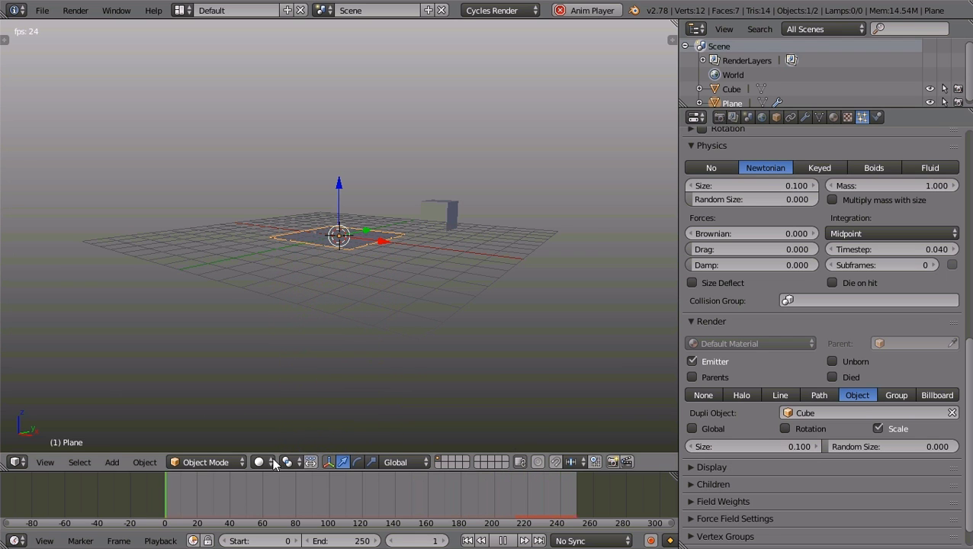
scroll(409, 373, "up", 3)
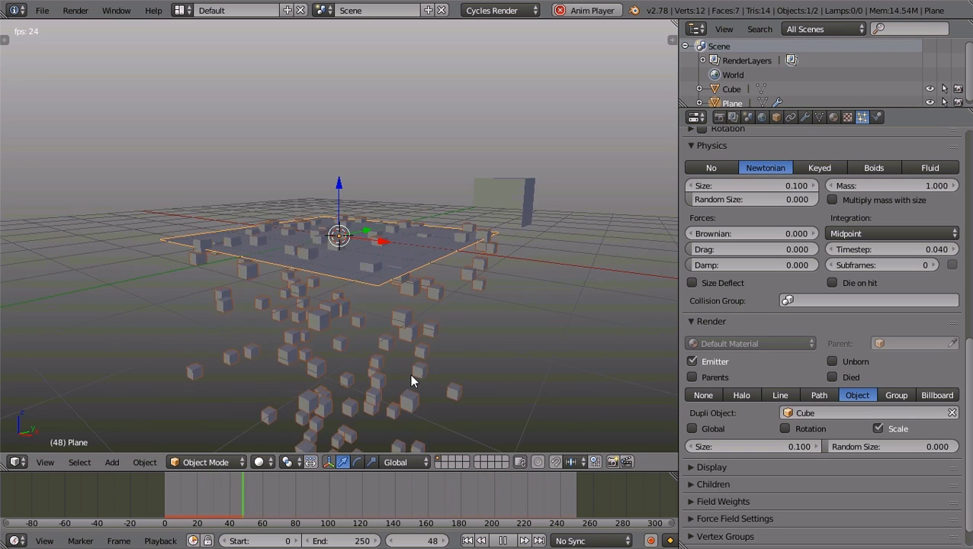
middle_click_drag(409, 373, 422, 243)
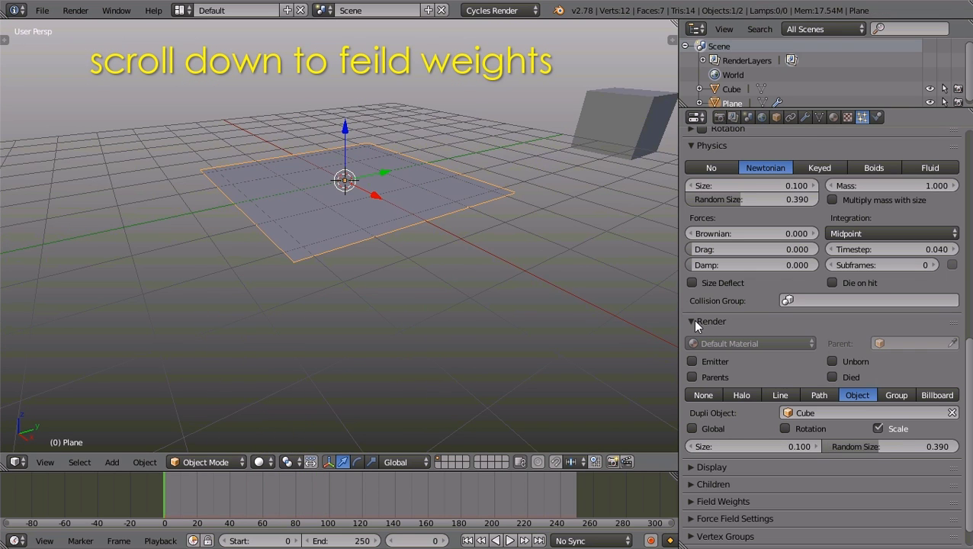
- Collapse Render and set the Field Weights gravity to 0, then view the rising cubes from the side
left_click(694, 323)
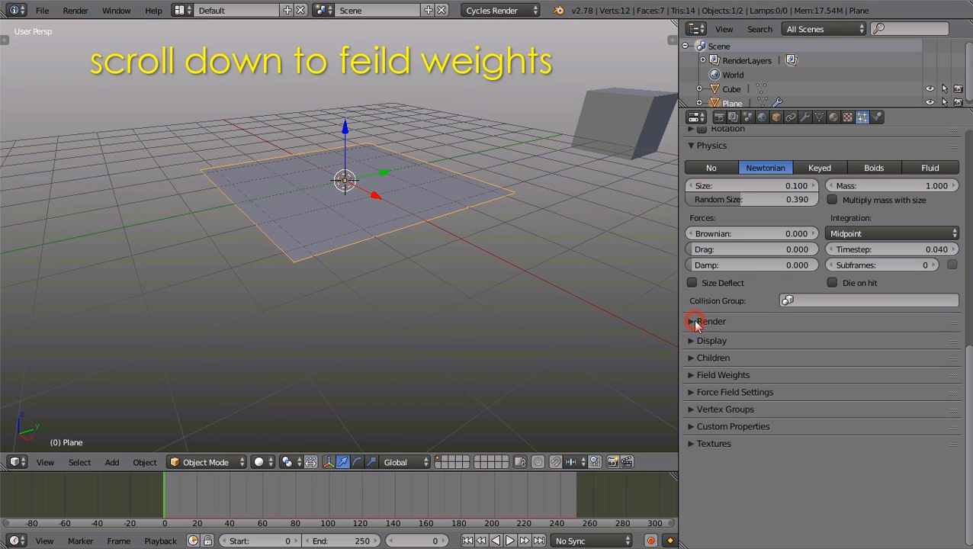
left_click(691, 373)
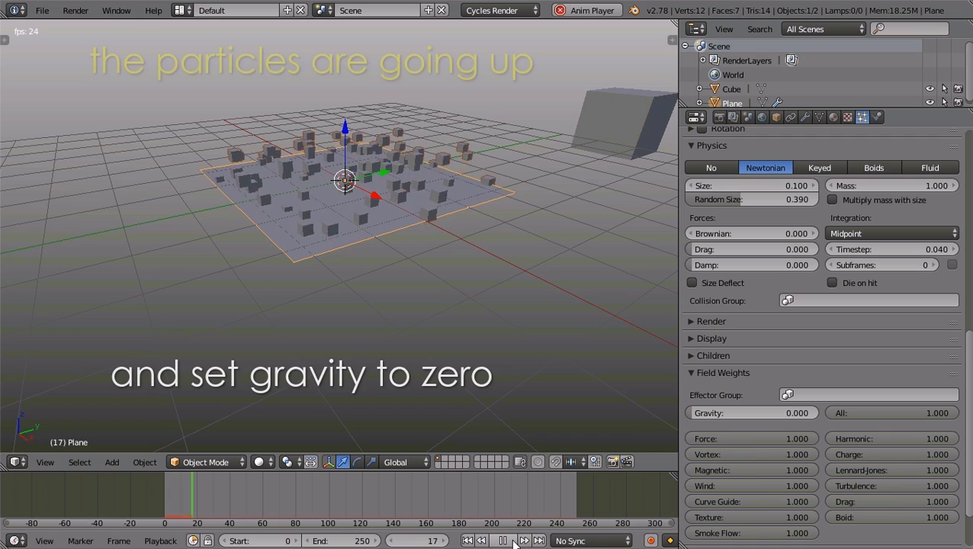
scroll(457, 380, "down", 3)
mouse_move(511, 383)
middle_mouse_down()
mouse_move(432, 347)
mouse_move(480, 368)
middle_mouse_up()
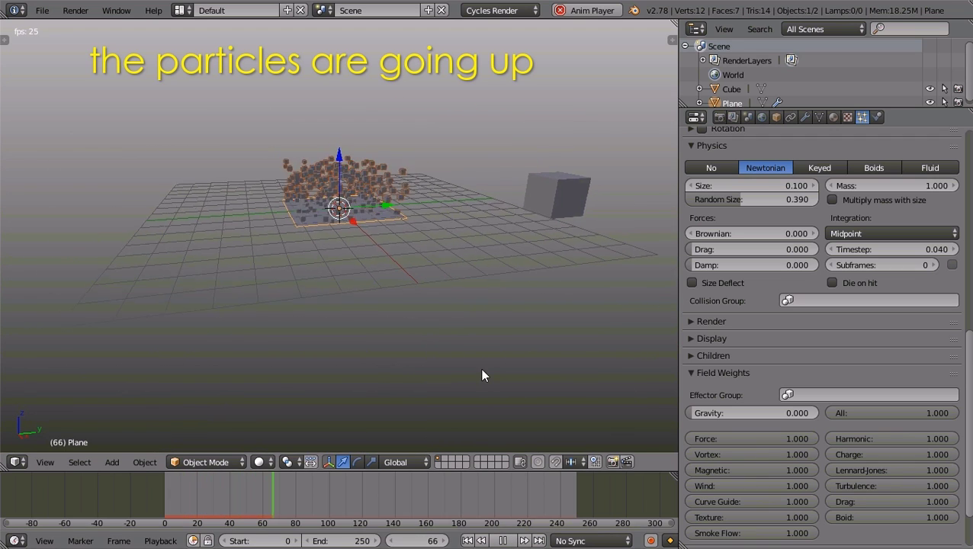
scroll(834, 379, "up", 4)
scroll(834, 380, "up", 6)
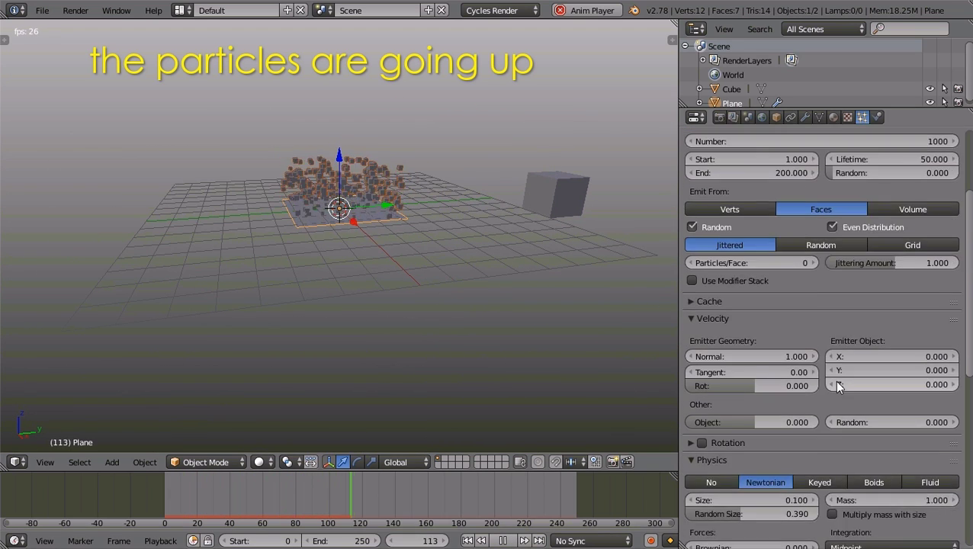
scroll(834, 380, "up", 2)
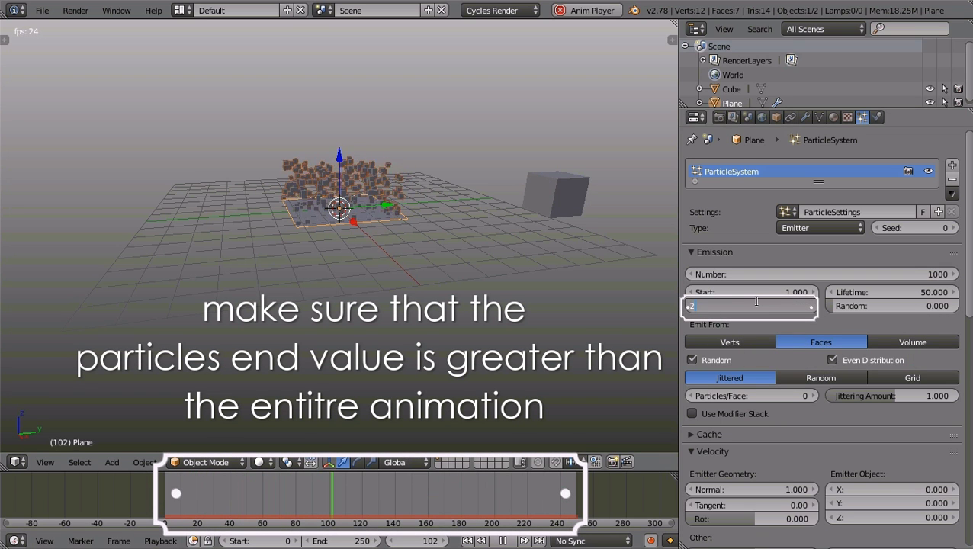
- Set the particle emission End frame to 250 and scroll down toward the Render settings
type("50")
key("Return")
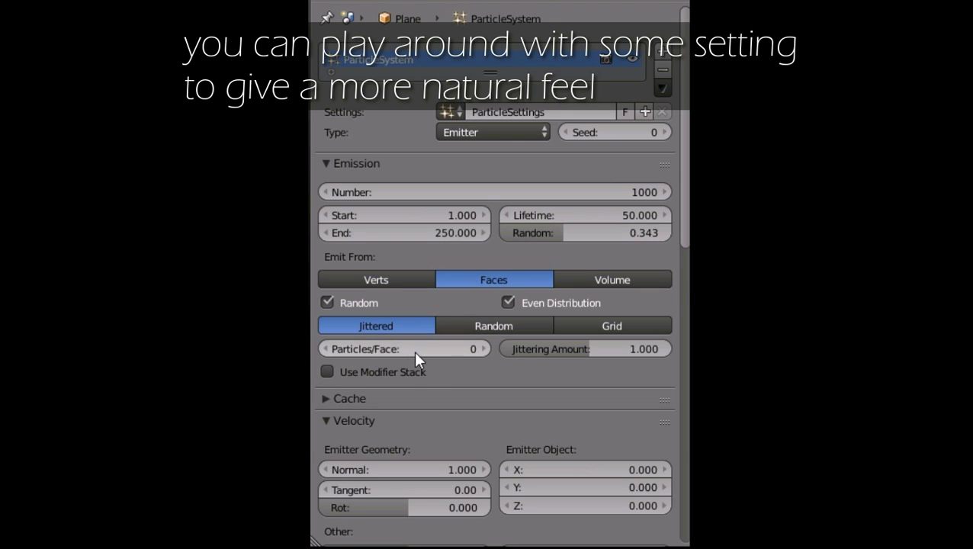
scroll(426, 367, "down", 4)
scroll(545, 400, "down", 15)
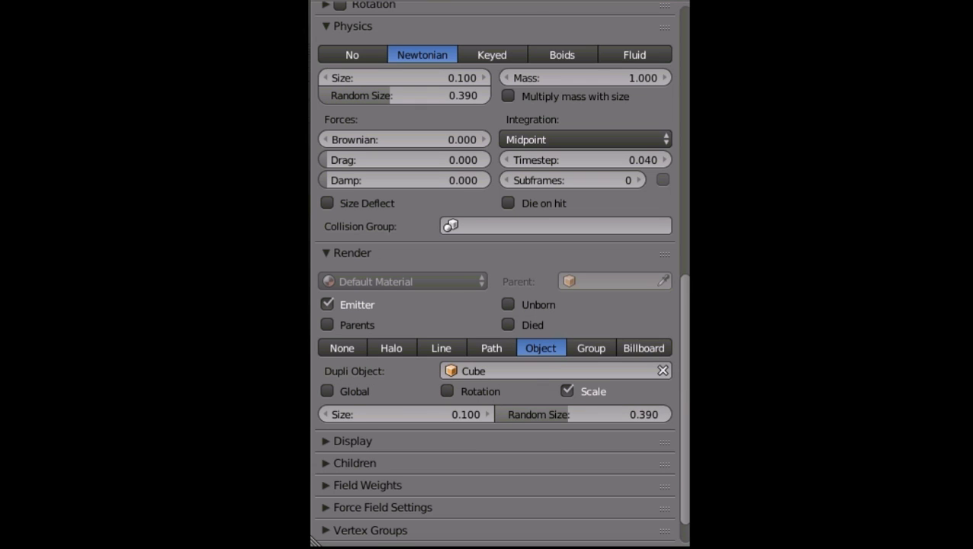
- Stop the emitter plane from rendering and play the particle animation from the early frames
left_click(332, 304)
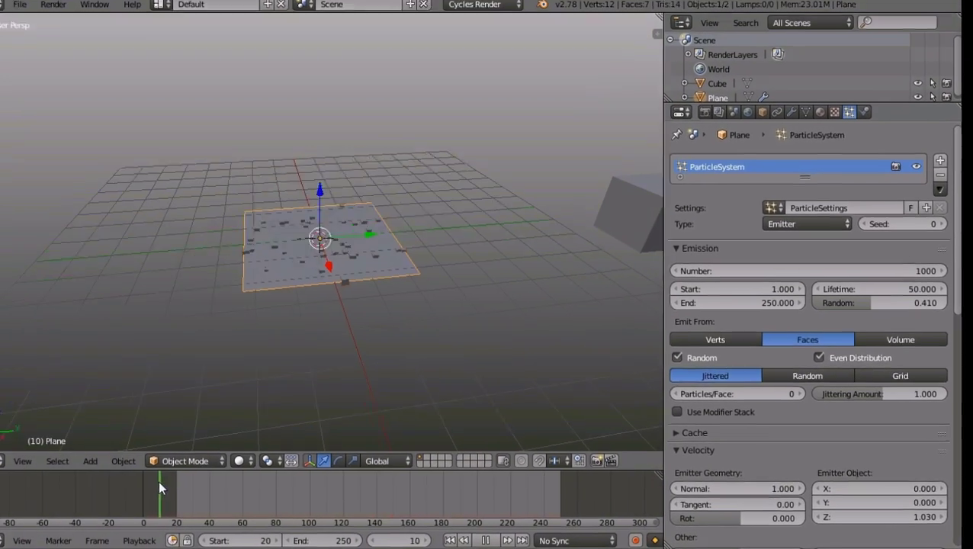
left_click_drag(158, 481, 154, 487)
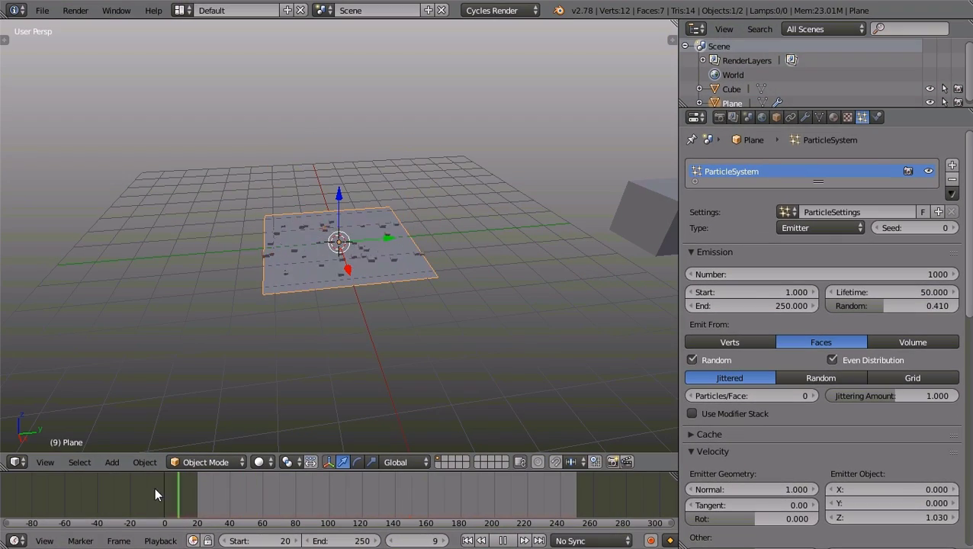
mouse_move(373, 294)
middle_mouse_down()
mouse_move(383, 287)
mouse_move(382, 315)
middle_mouse_up()
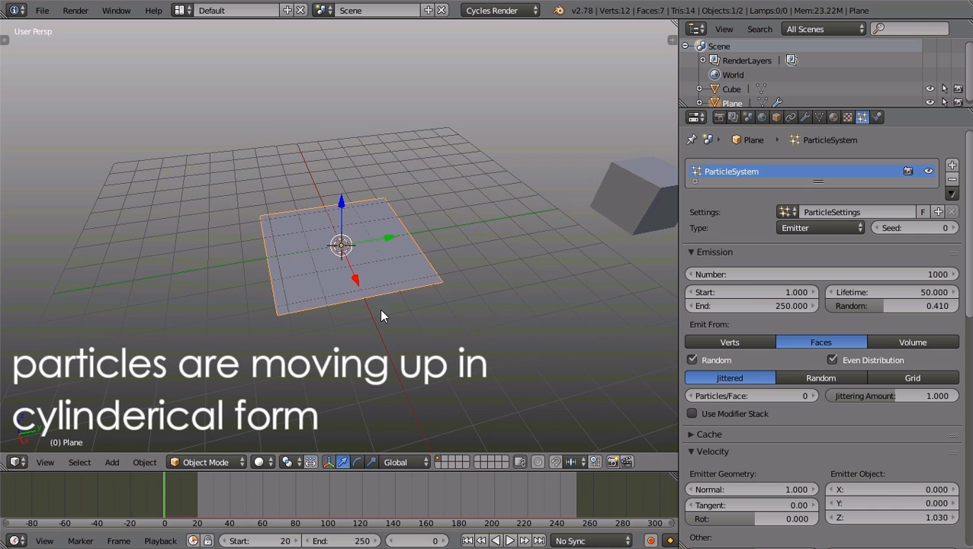
left_click(508, 540)
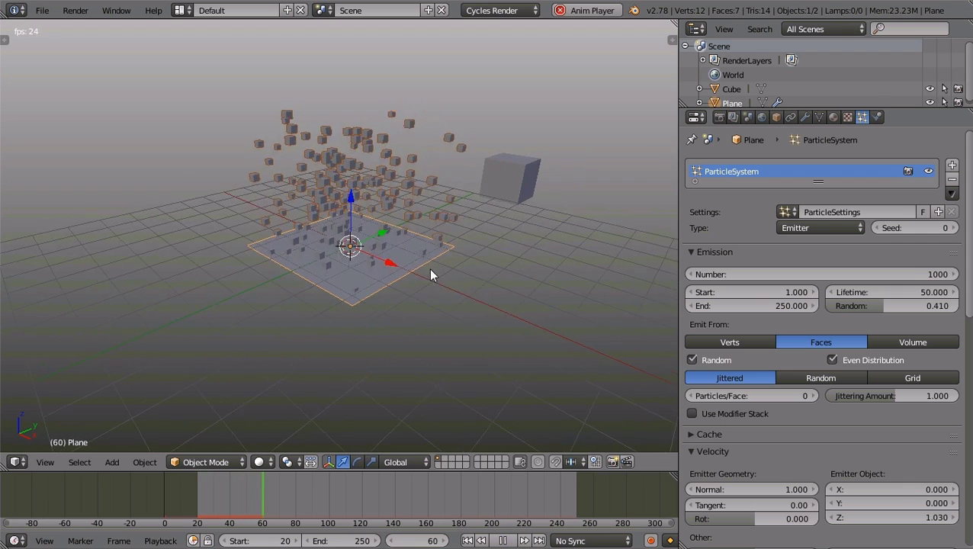
key("shift+a")
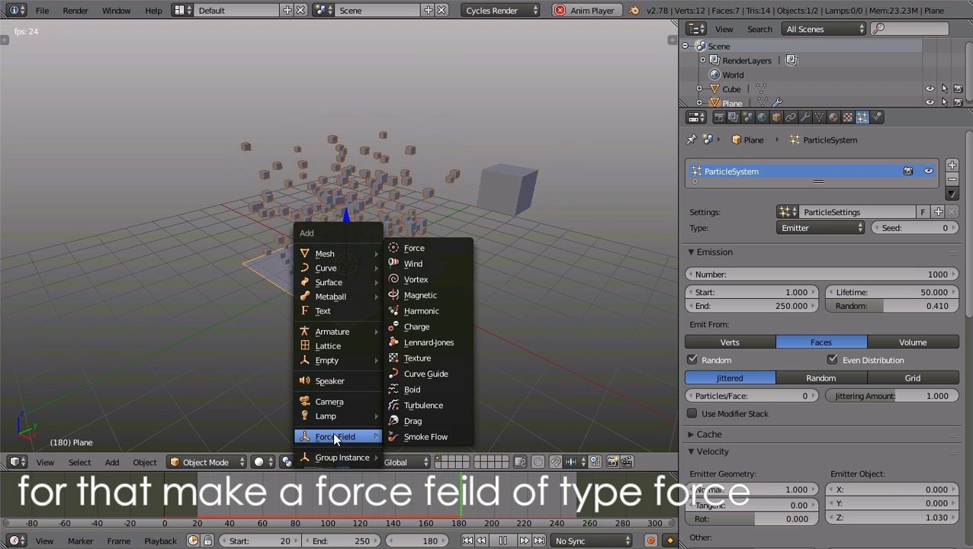
mouse_move(336, 437)
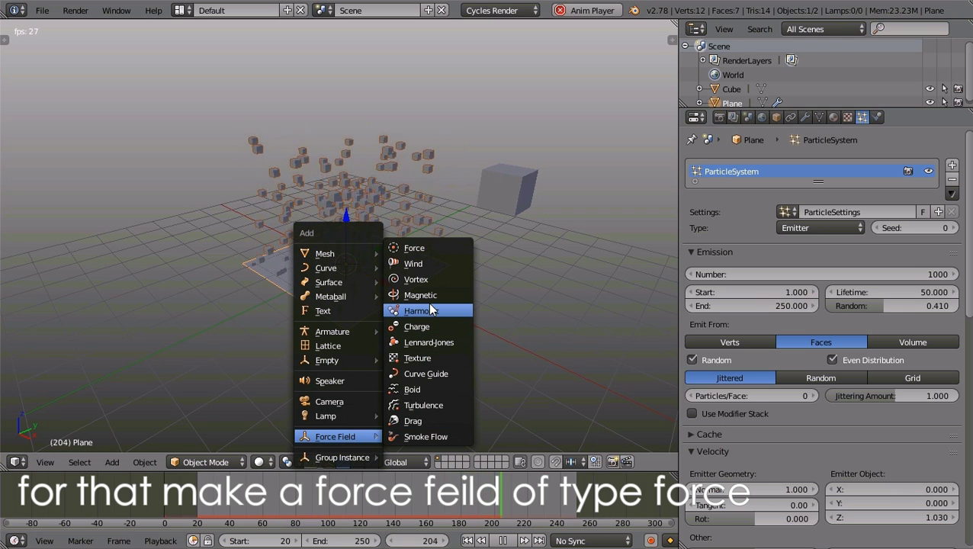
- Add a Force field raised to Z 3.26 above the particles, with display size 1.59
left_click(430, 249)
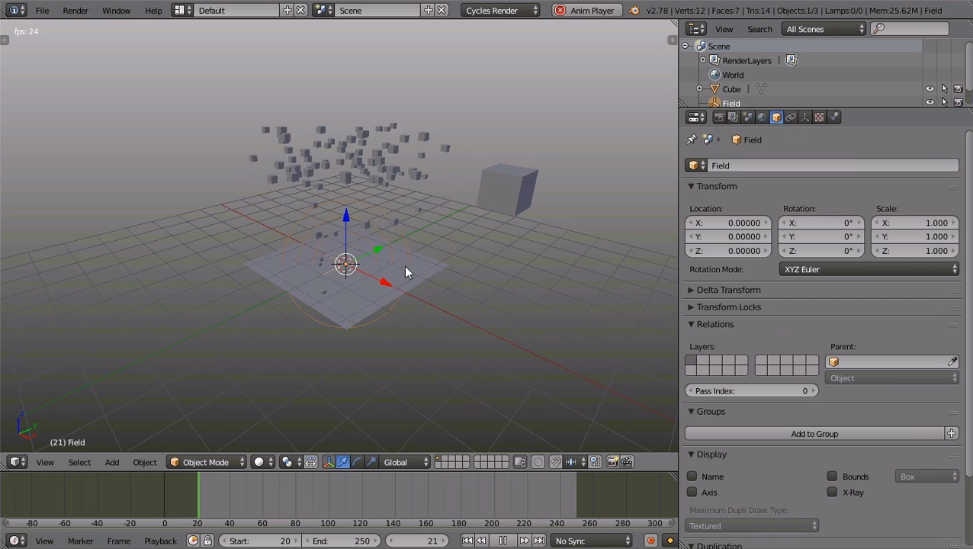
left_click_drag(346, 218, 358, 123)
middle_click_drag(416, 244, 375, 226)
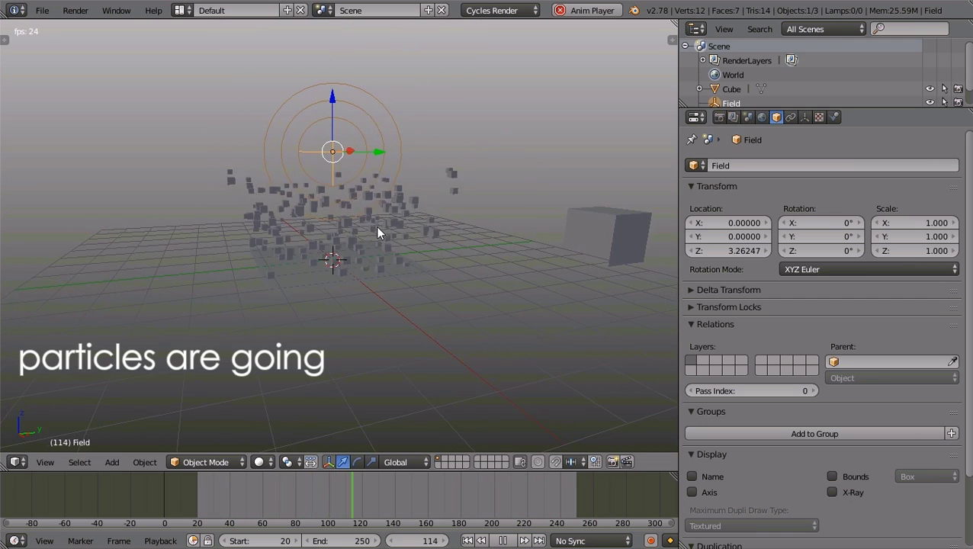
left_click(804, 117)
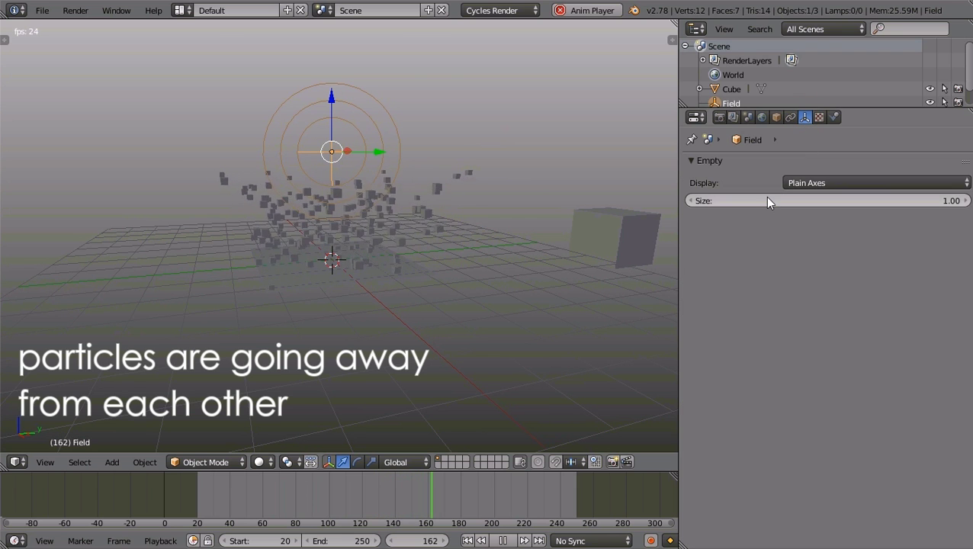
mouse_move(765, 196)
left_mouse_down()
mouse_move(824, 200)
mouse_move(811, 145)
left_mouse_up()
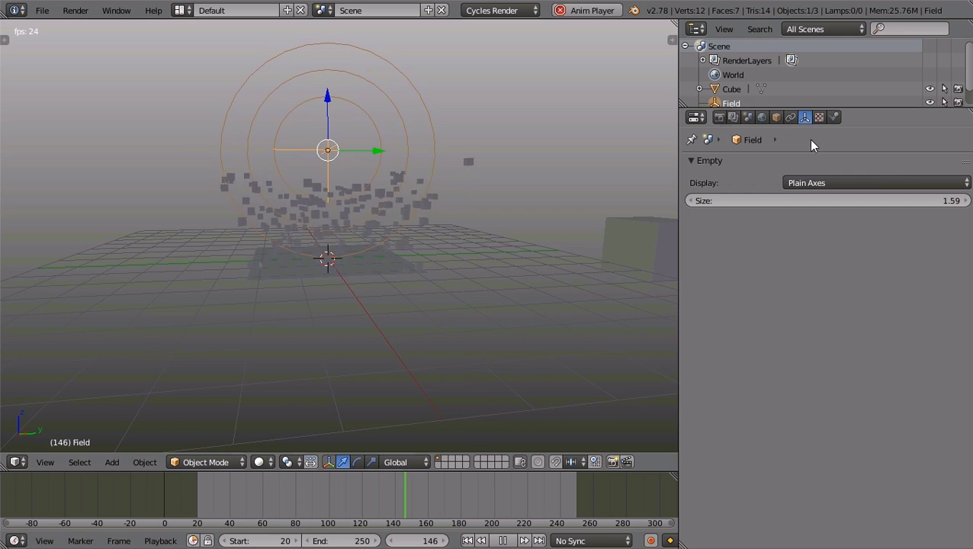
- Set the force field Strength to -1.5 and Noise to 3, then replay the animation from the start
left_click(833, 118)
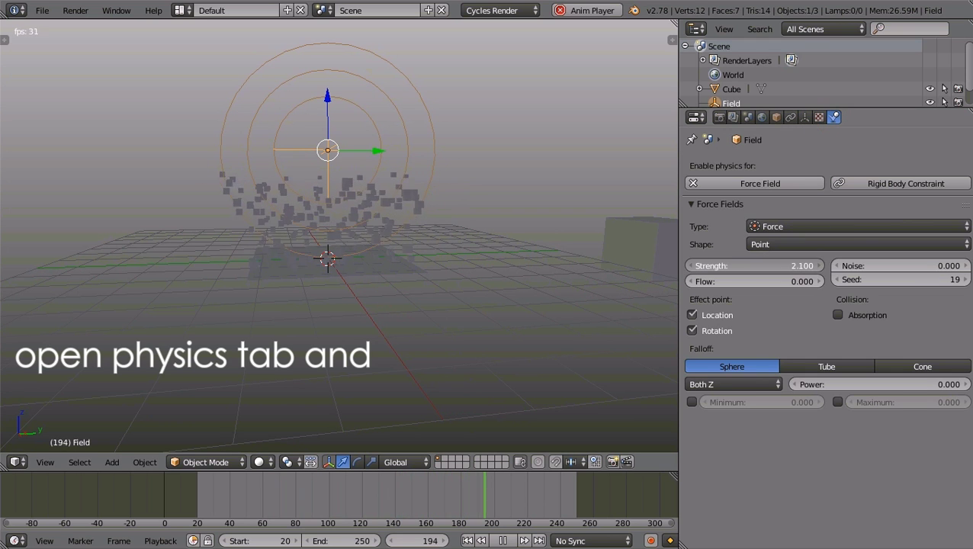
left_click(722, 266)
key("BackSpace")
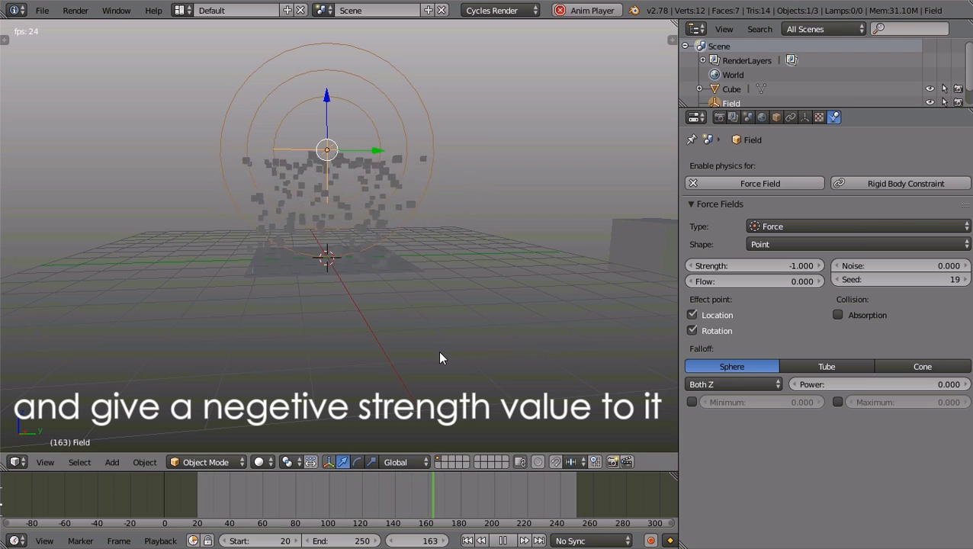
left_click(153, 507)
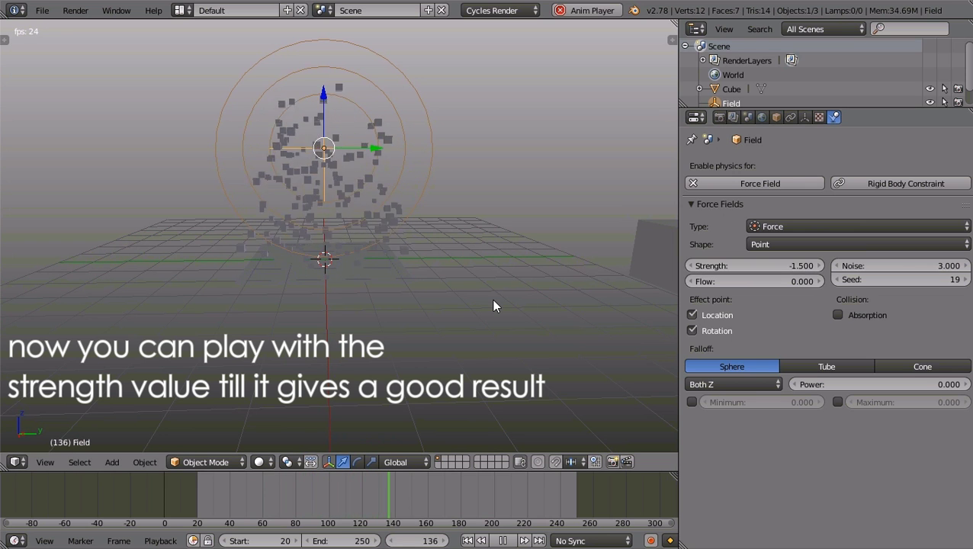
left_click(139, 503)
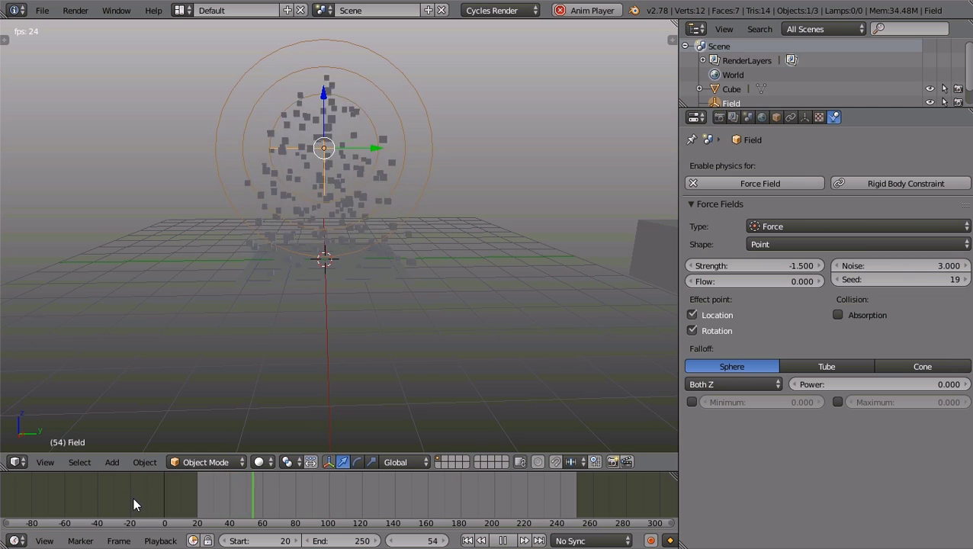
- Split the 3D view in two, select the Cube, and make the right half a Node Editor
left_click(231, 489)
left_click(176, 492)
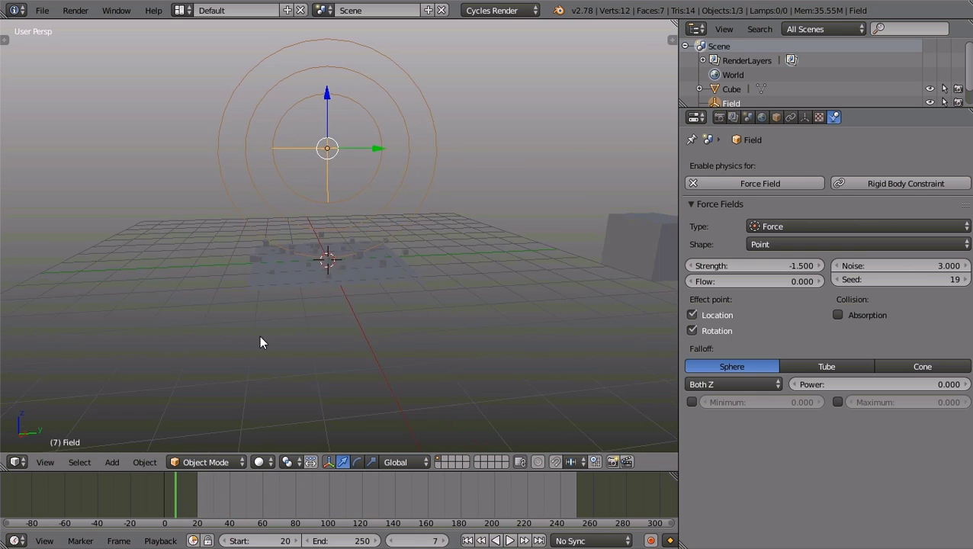
middle_click_drag(261, 341, 288, 478)
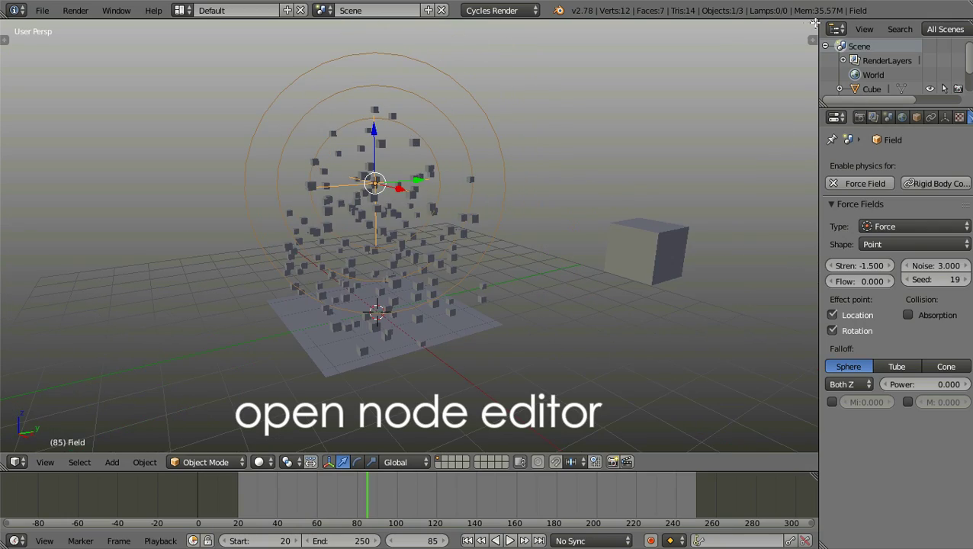
mouse_move(812, 38)
left_mouse_down()
mouse_move(560, 36)
mouse_move(448, 53)
left_mouse_up()
middle_click_drag(366, 163, 381, 130)
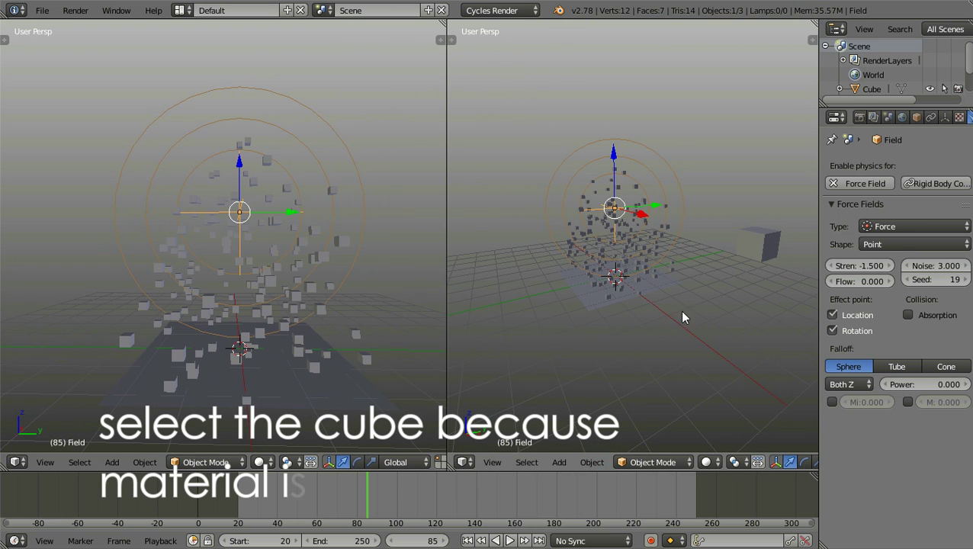
right_click(758, 246)
left_click(465, 462)
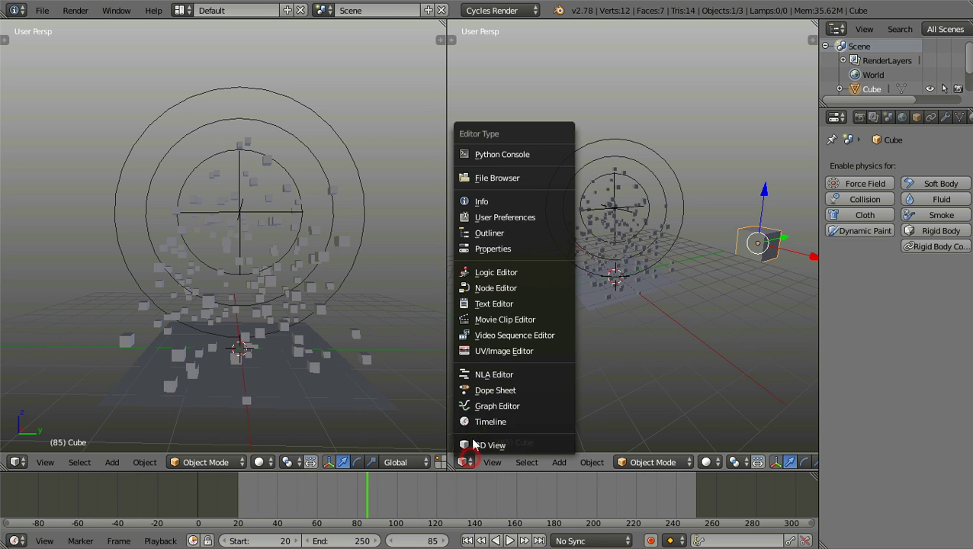
left_click(495, 289)
left_click_drag(819, 330, 905, 330)
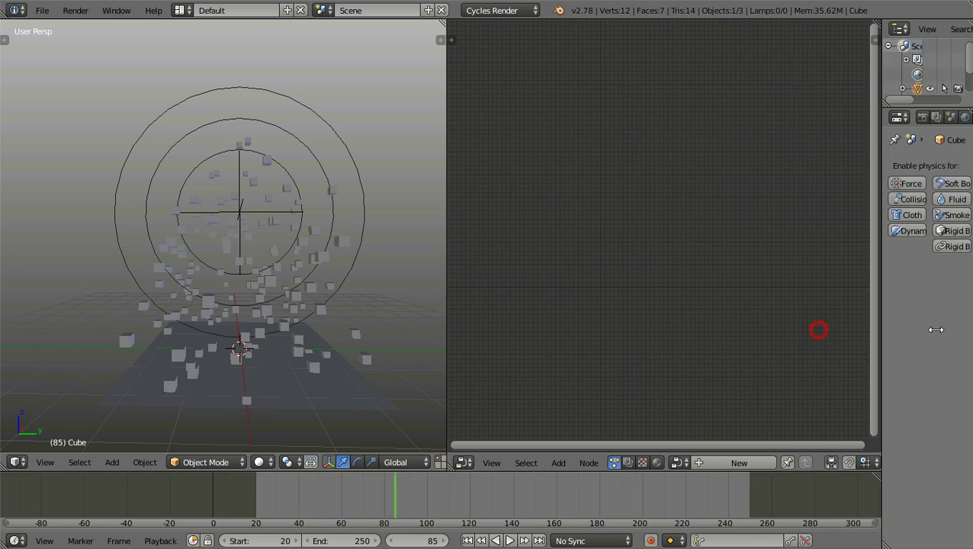
left_click(221, 462)
- Switch the left view to Rendered shading and delete the cube's Diffuse BSDF node
left_click(217, 442)
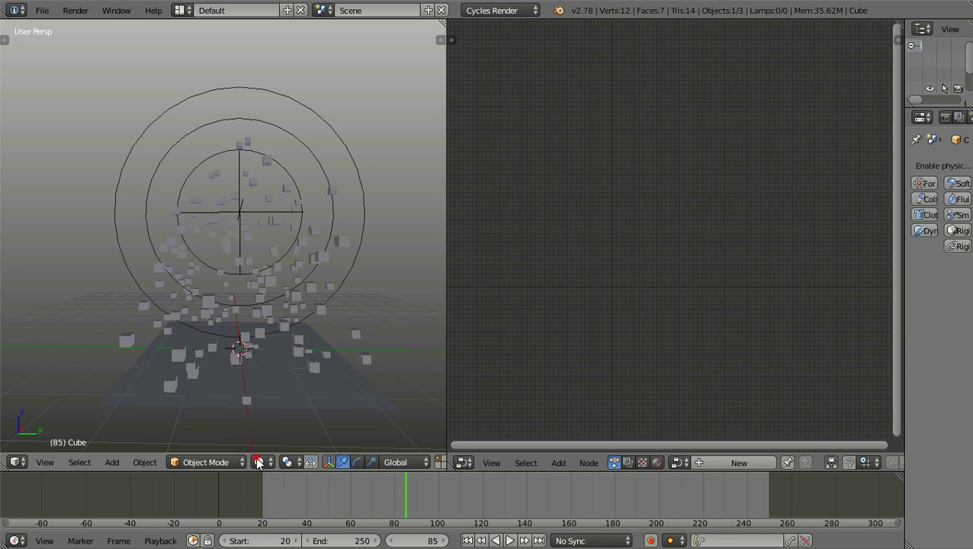
left_click(259, 462)
left_click(335, 363)
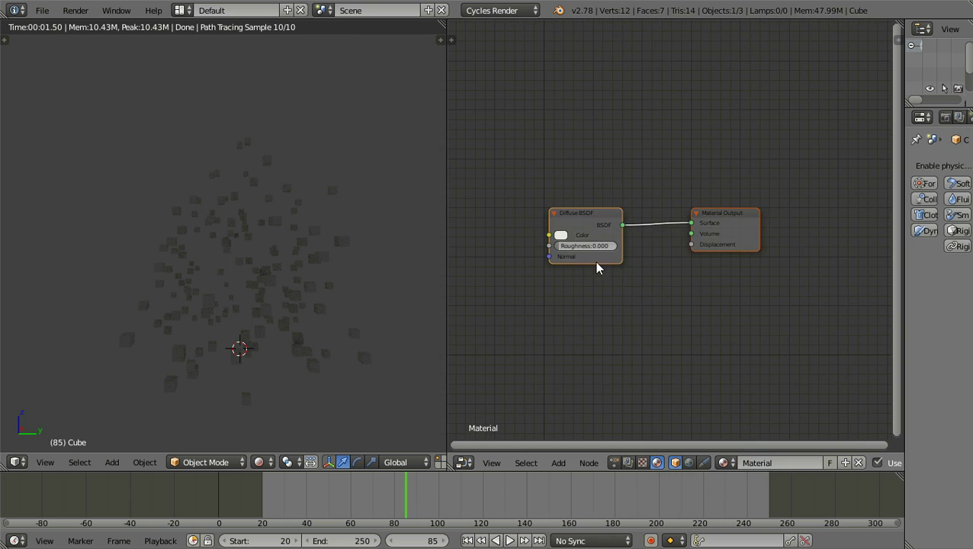
middle_click_drag(595, 261, 686, 271)
mouse_move(687, 272)
left_mouse_down()
mouse_move(656, 222)
mouse_move(650, 162)
left_mouse_up()
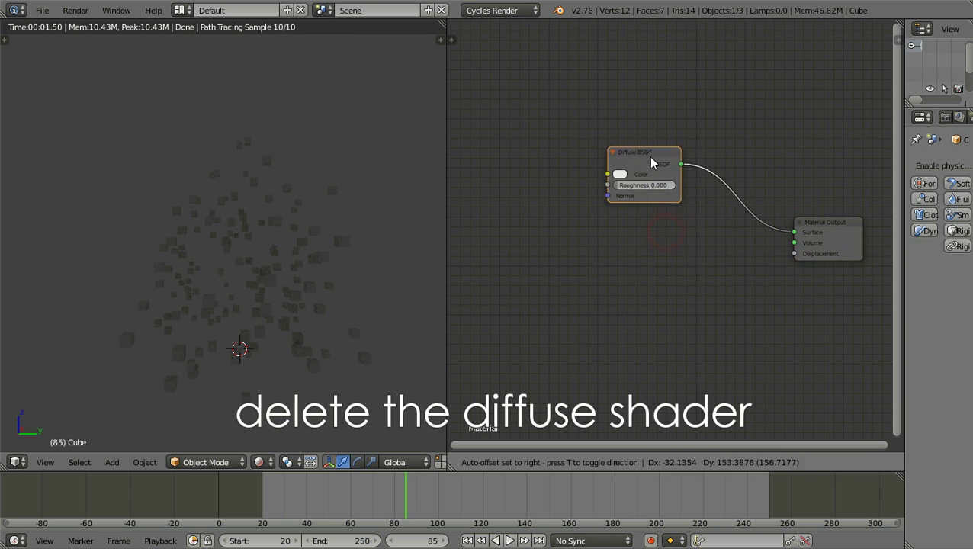
key("x")
- Add an Emission shader, link it to the material's Surface output, and make it red
key("shift+a")
left_click(611, 247)
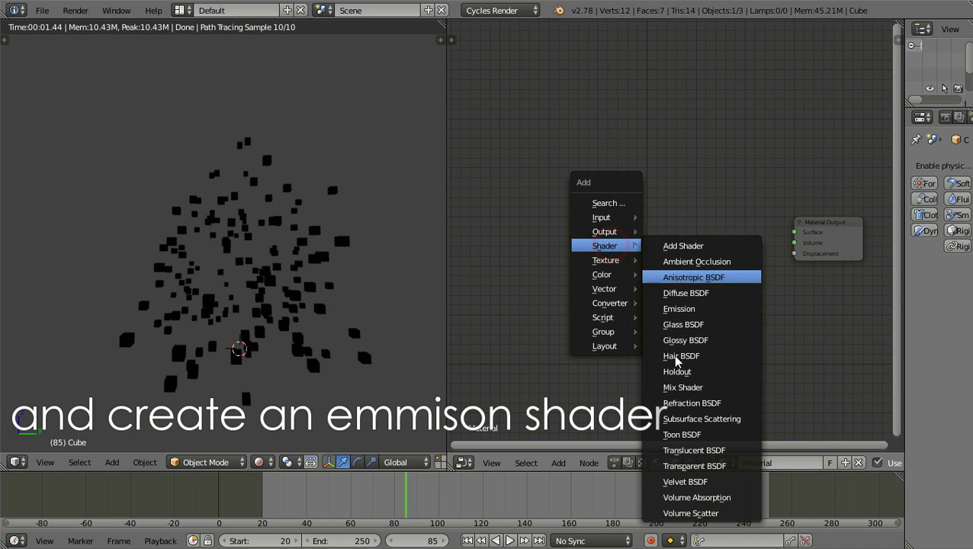
left_click(690, 311)
left_click(629, 245)
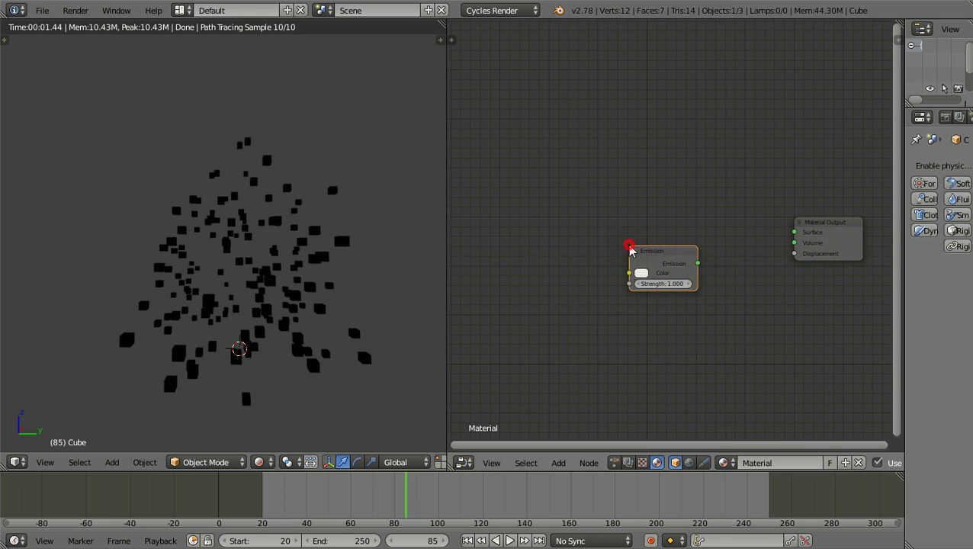
left_click_drag(793, 238, 793, 233)
left_click_drag(663, 252, 664, 236)
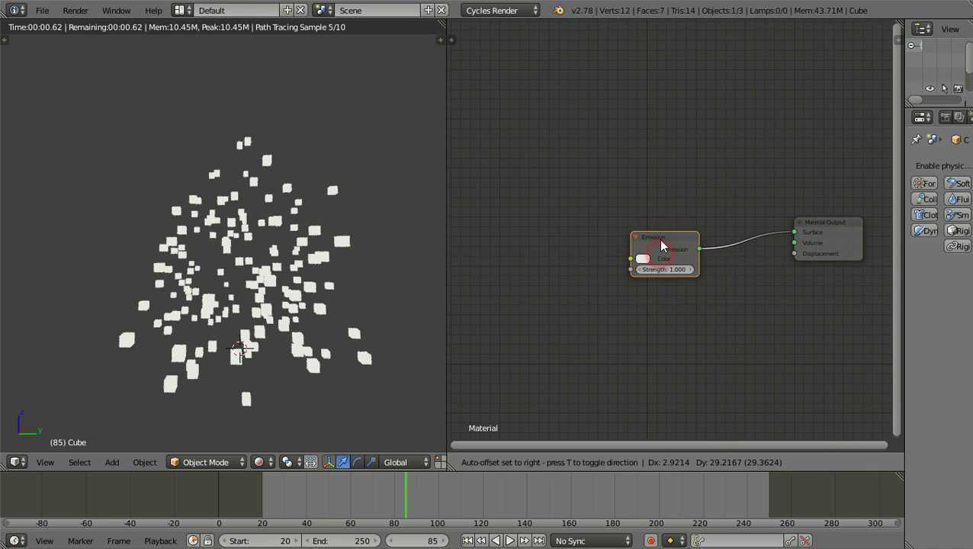
left_click(642, 257)
left_click_drag(677, 169, 691, 179)
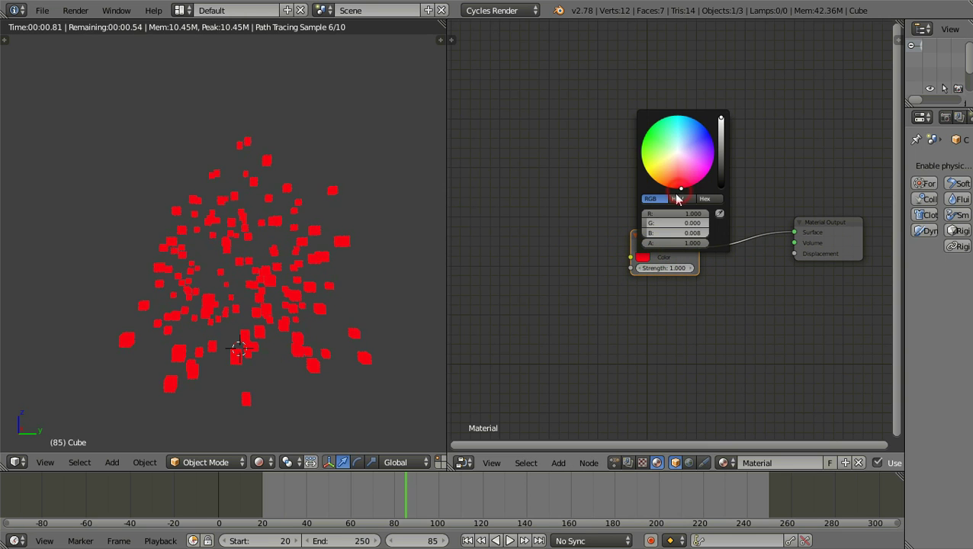
scroll(475, 315, "down", 1)
middle_click_drag(475, 315, 561, 275)
- Add a Particle Info node and a ColorRamp node, wiring the ramp's colour into the Emission colour
key("shift+a")
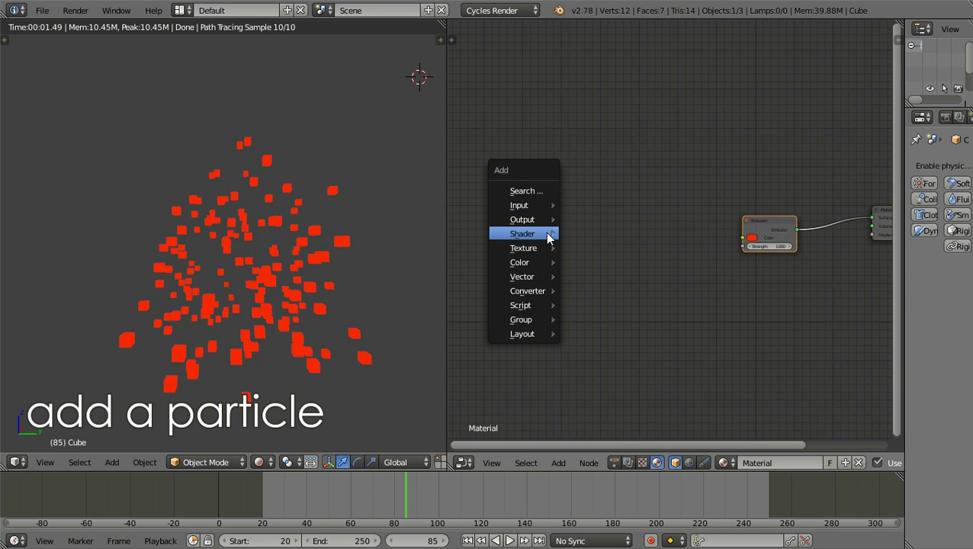
left_click(537, 206)
left_click(602, 352)
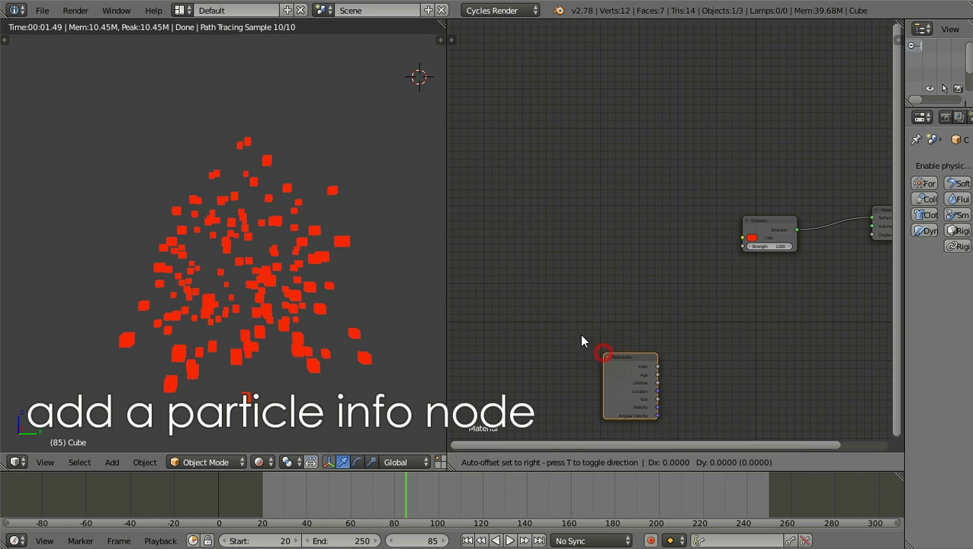
left_click(483, 207)
key("shift+a")
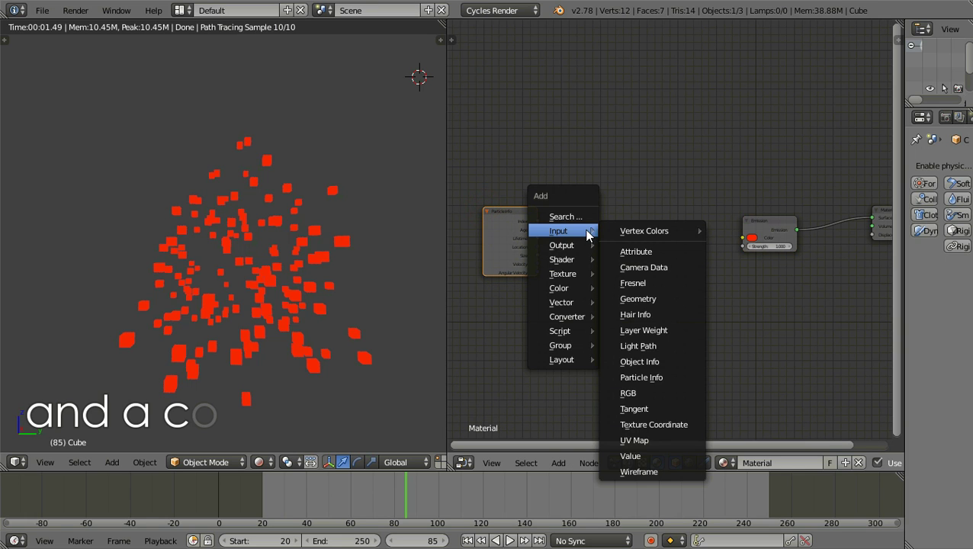
mouse_move(567, 316)
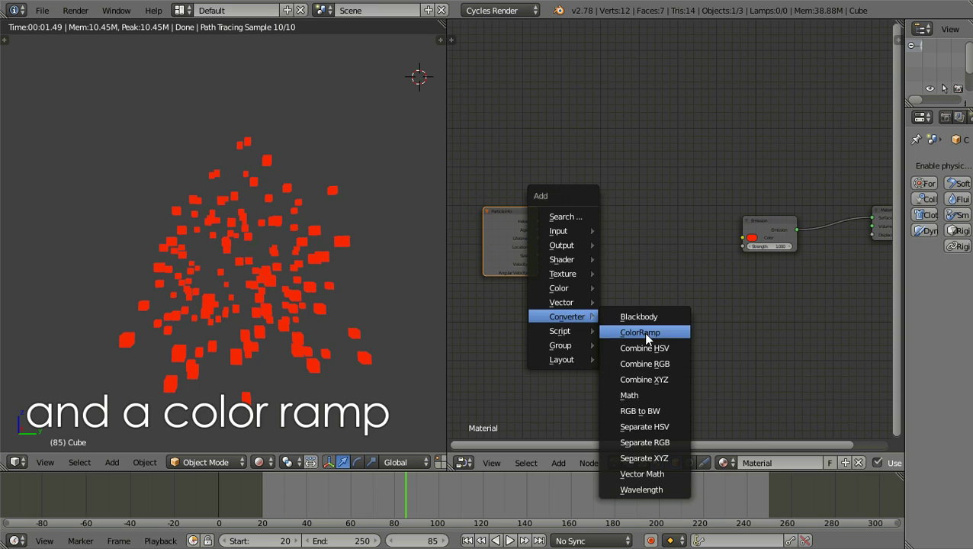
left_click(645, 335)
left_click(600, 206)
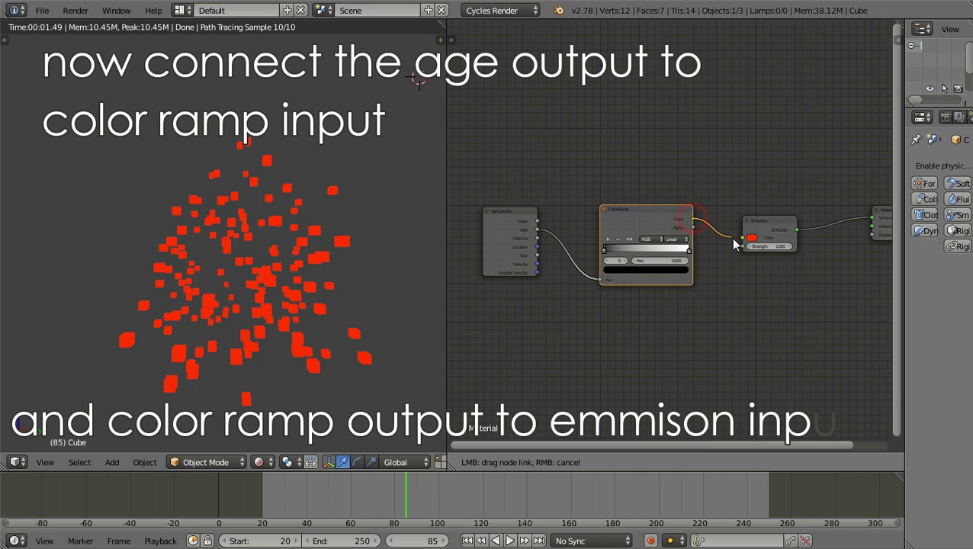
left_click_drag(734, 243, 739, 239)
- Move the Particle Info node left and turn the ramp's black end stop white
scroll(612, 295, "up", 2)
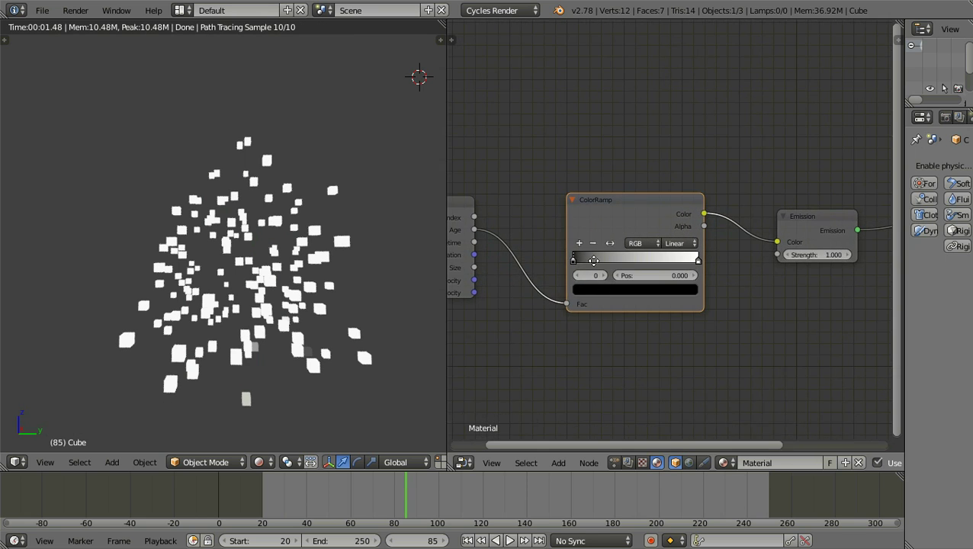
middle_click_drag(594, 261, 656, 256)
scroll(663, 256, "down", 1)
left_click_drag(631, 210, 559, 212)
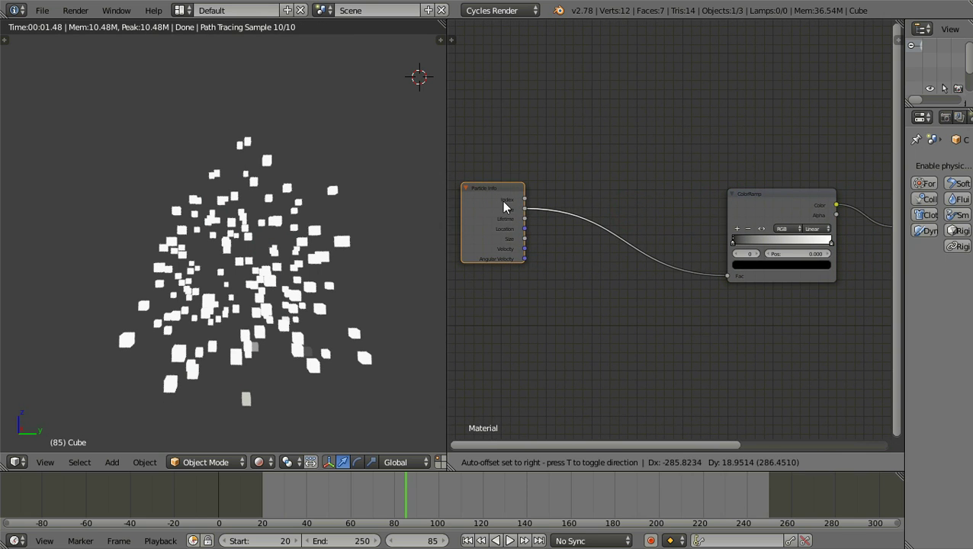
mouse_move(435, 346)
middle_mouse_down()
mouse_move(344, 325)
mouse_move(352, 306)
mouse_move(342, 369)
middle_mouse_up()
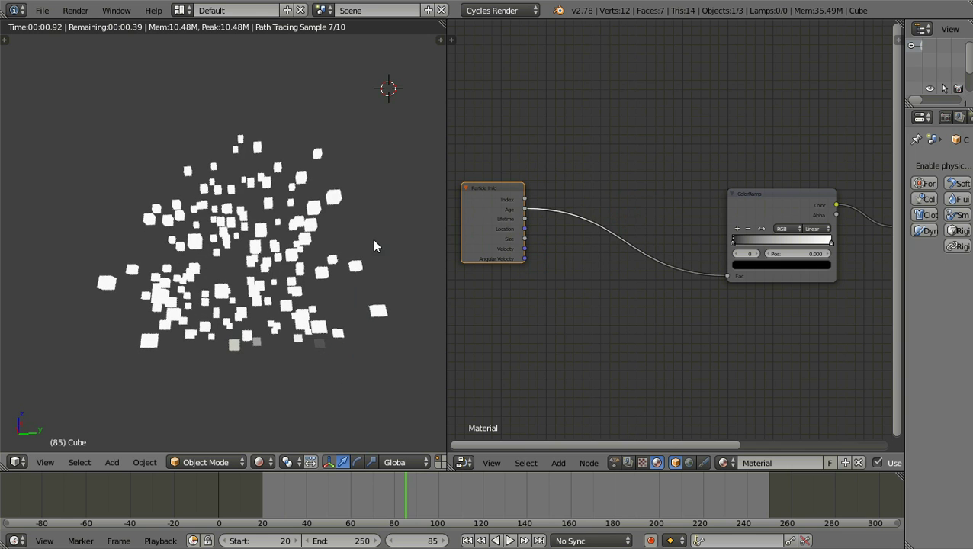
mouse_move(374, 246)
middle_mouse_down()
mouse_move(359, 264)
mouse_move(373, 270)
middle_mouse_up()
middle_click_drag(703, 276, 624, 261)
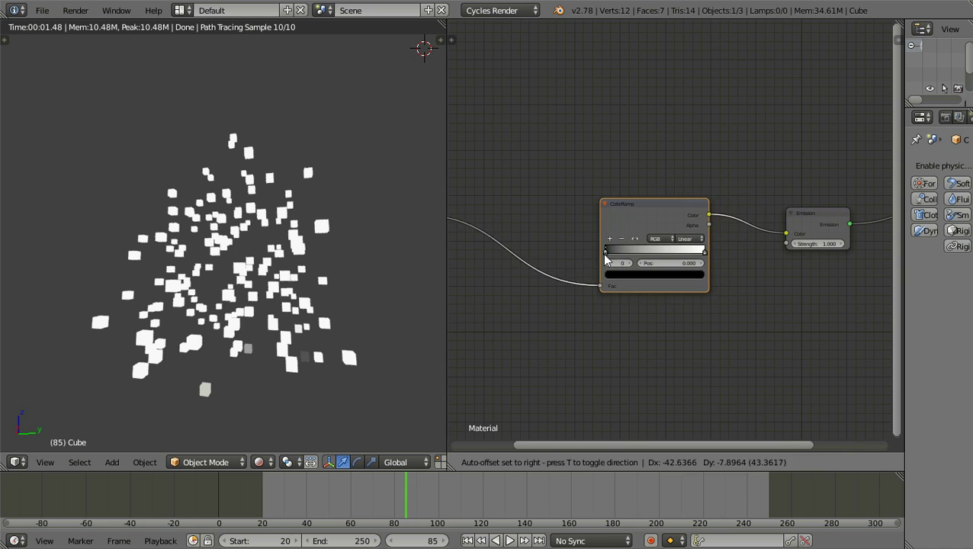
scroll(610, 290, "up", 2)
scroll(610, 290, "up", 1)
left_click(590, 313)
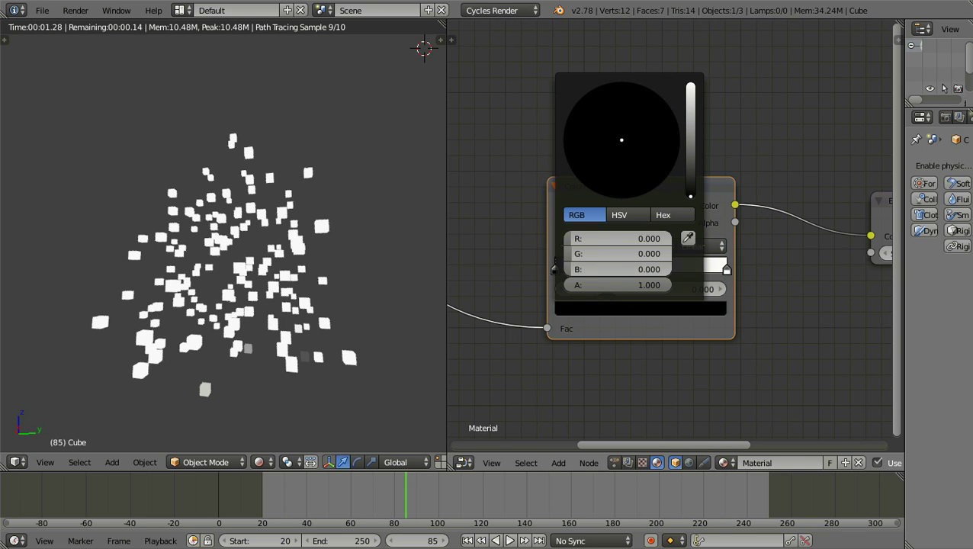
left_click_drag(690, 196, 690, 84)
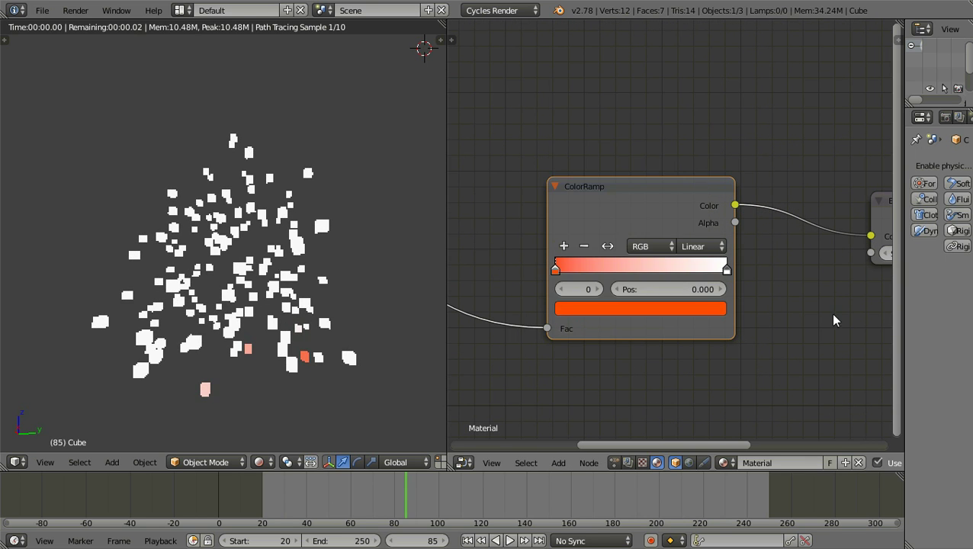
- Check the white end stop's colour and shift the Particle Info node to make room
left_click(726, 269)
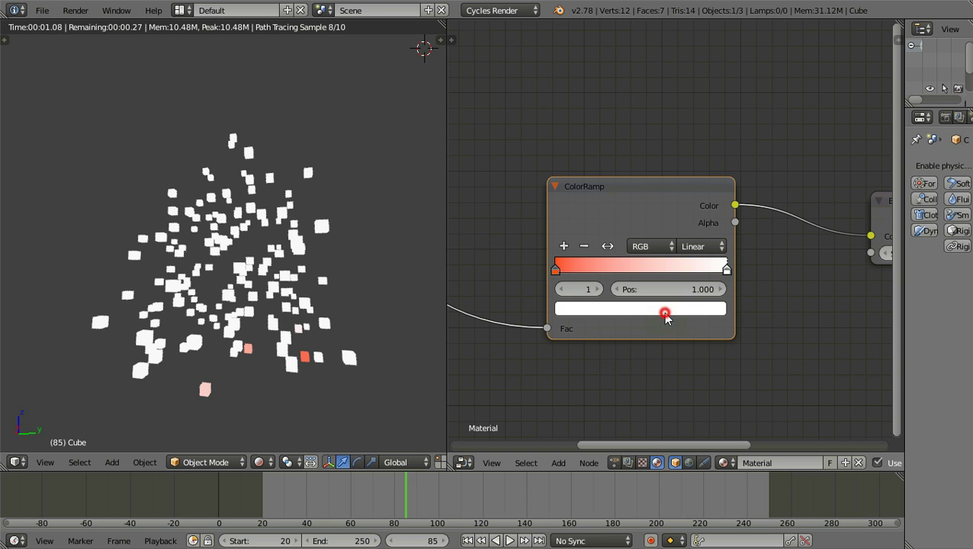
left_click(665, 312)
middle_click_drag(530, 366, 729, 355)
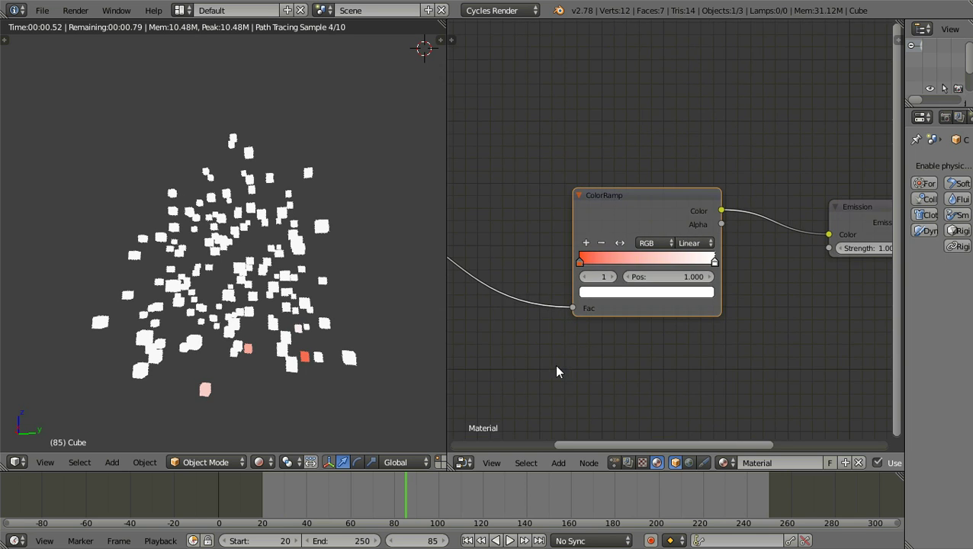
left_click_drag(518, 238, 500, 246)
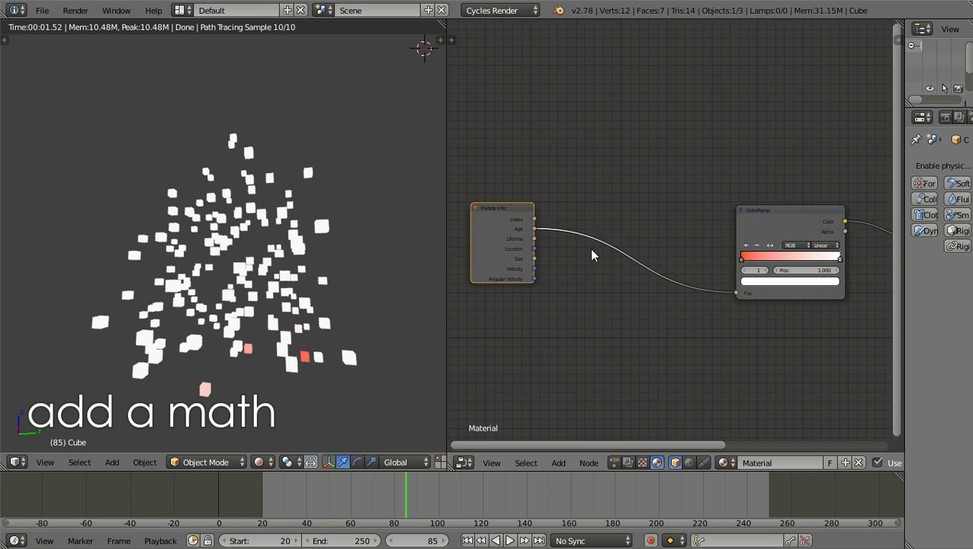
- Insert a Math node on the Age-to-Fac link and set its operation to Divide
key("shift+a")
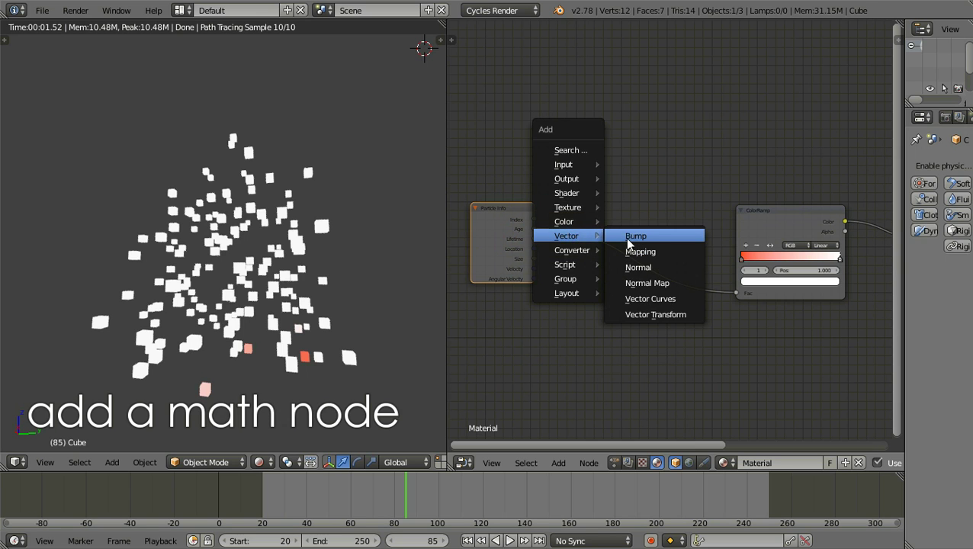
mouse_move(572, 251)
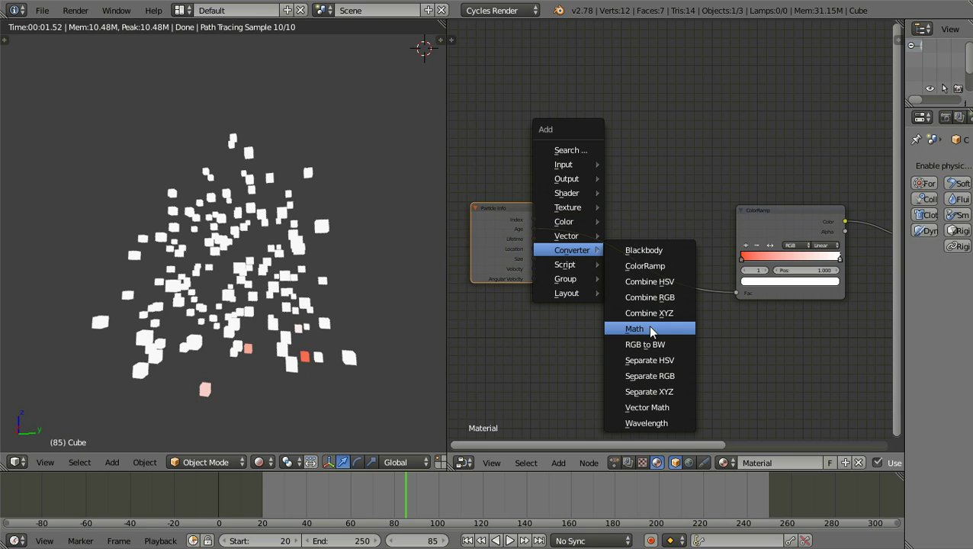
left_click(650, 331)
left_click(593, 239)
scroll(631, 326, "up", 2)
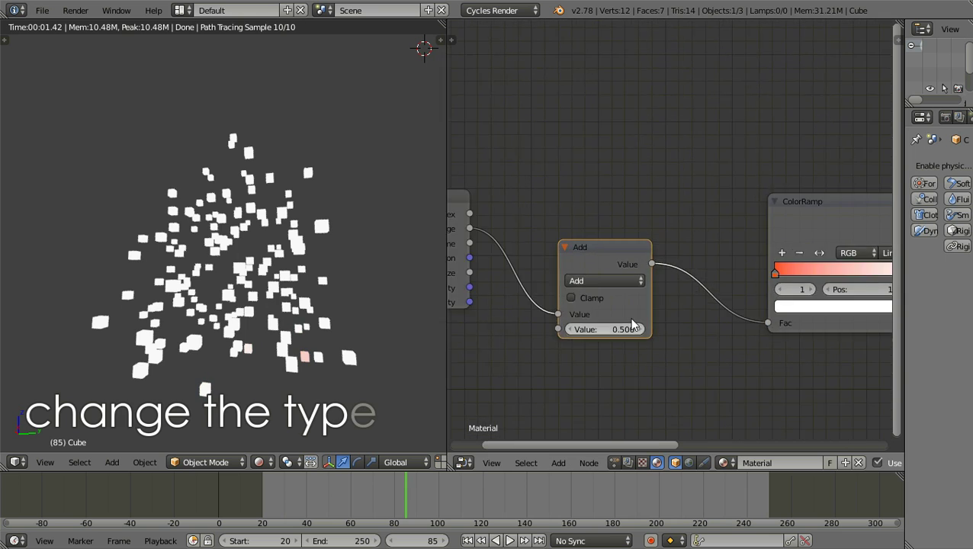
scroll(632, 326, "up", 2)
left_click(591, 315)
left_click(578, 221)
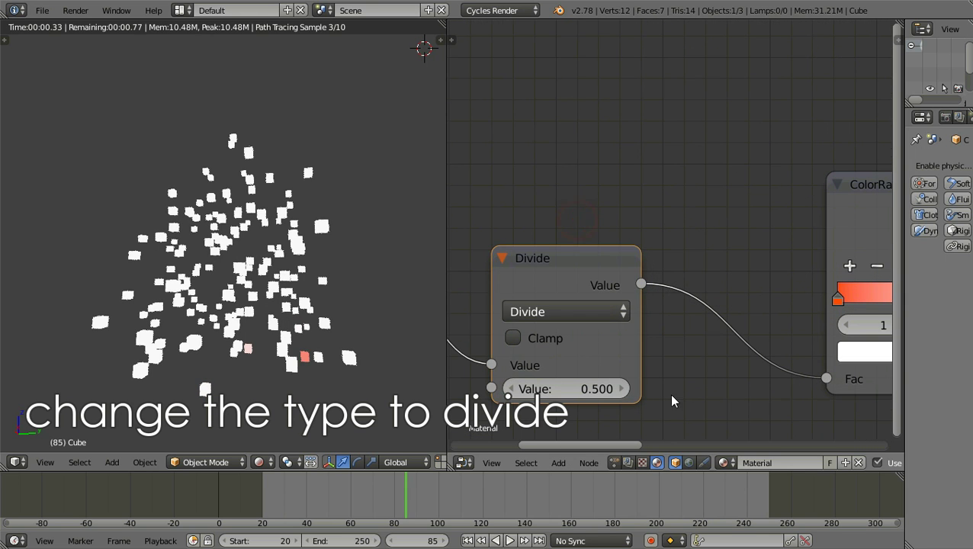
- Raise the Divide node's divisor from 10 to 44.4
scroll(669, 393, "down", 2)
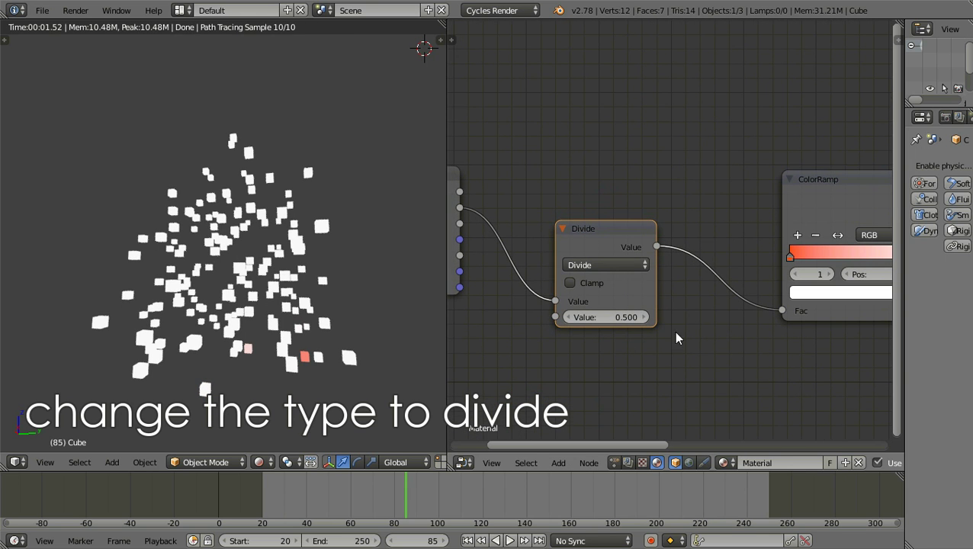
middle_click_drag(627, 322, 591, 326)
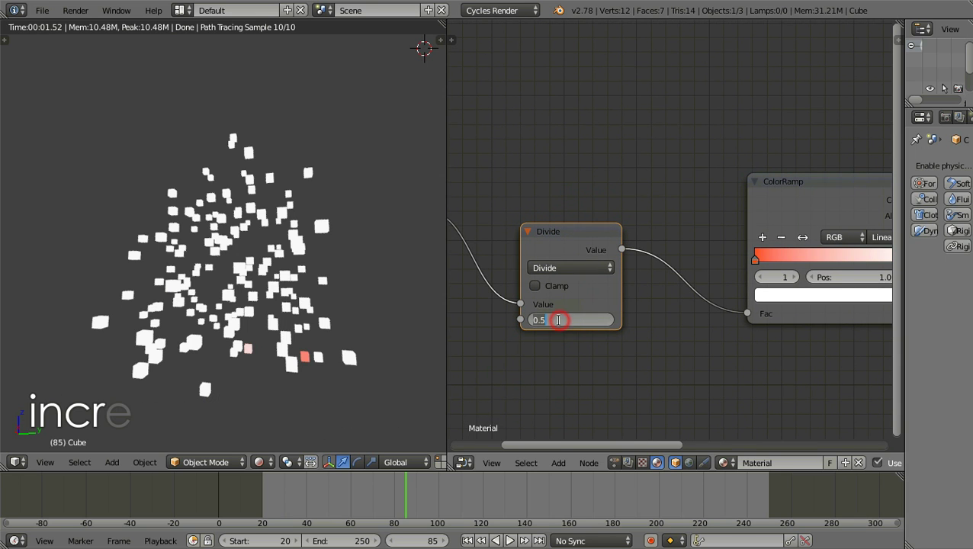
type("10")
key("Return")
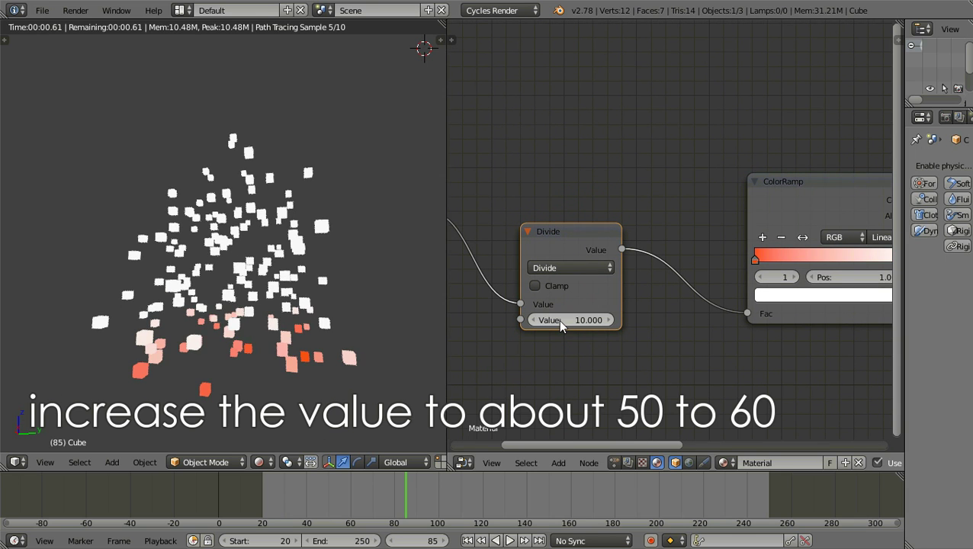
left_click_drag(559, 320, 602, 320)
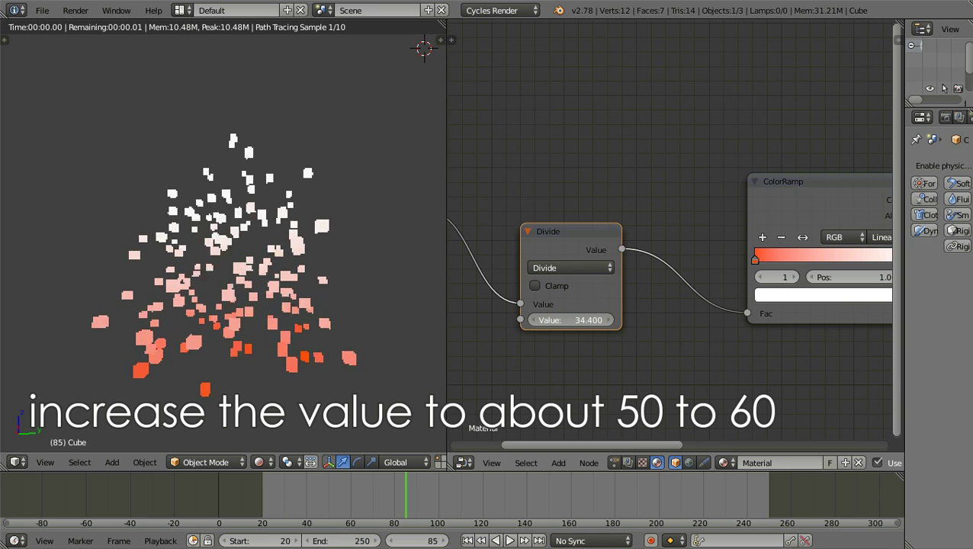
left_click_drag(588, 319, 610, 320)
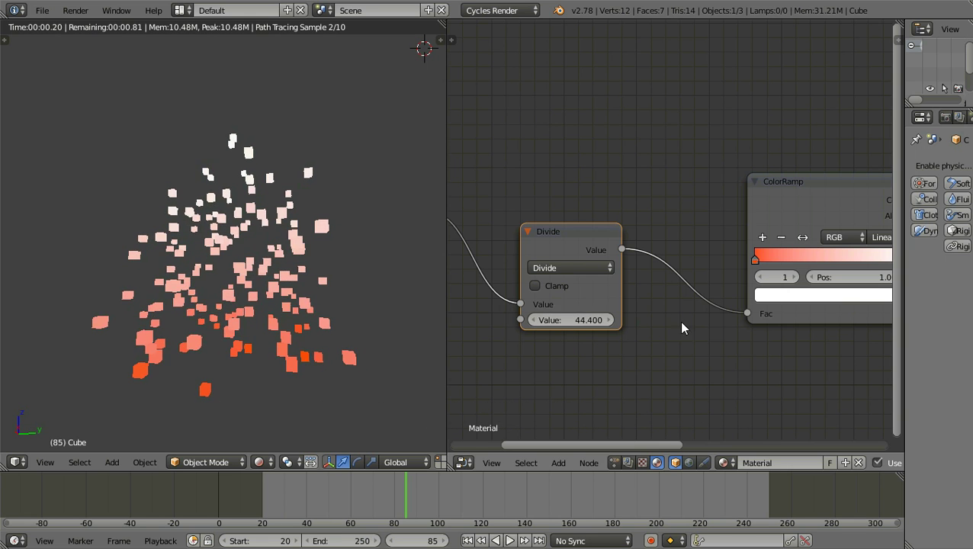
scroll(679, 321, "down", 2)
middle_click_drag(765, 330, 649, 349)
- Slide the orange stop toward the ramp's middle and add a new stop coloured red
scroll(649, 349, "up", 2)
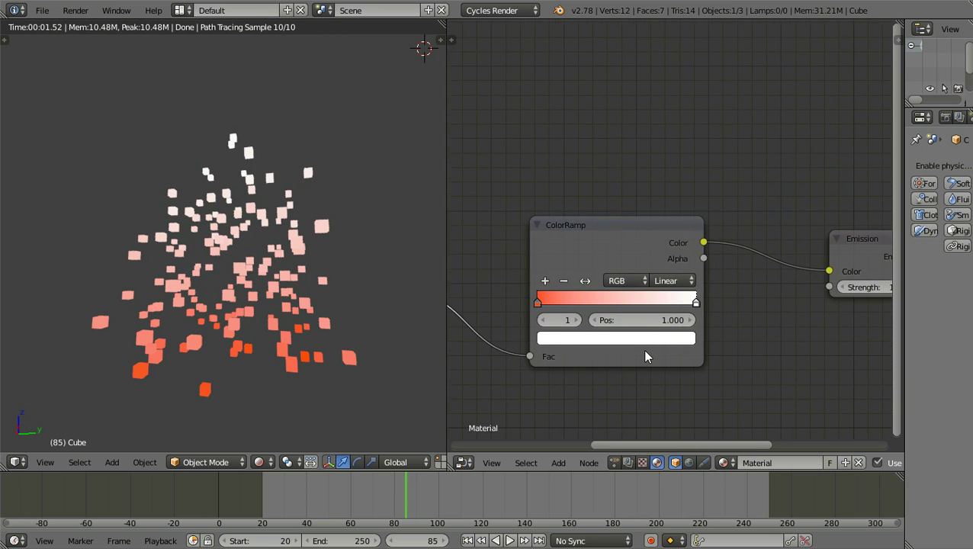
scroll(642, 349, "up", 2)
left_click_drag(504, 280, 626, 283)
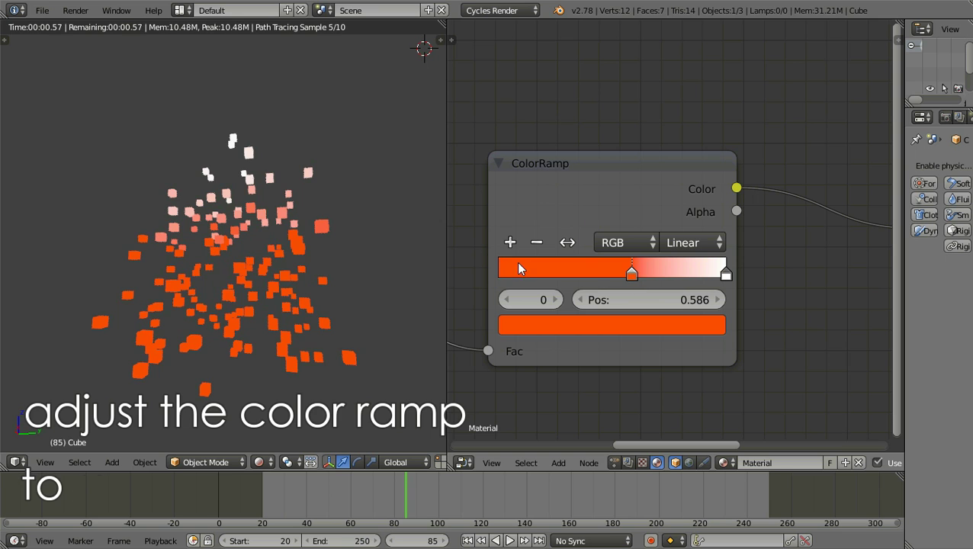
left_click(511, 243)
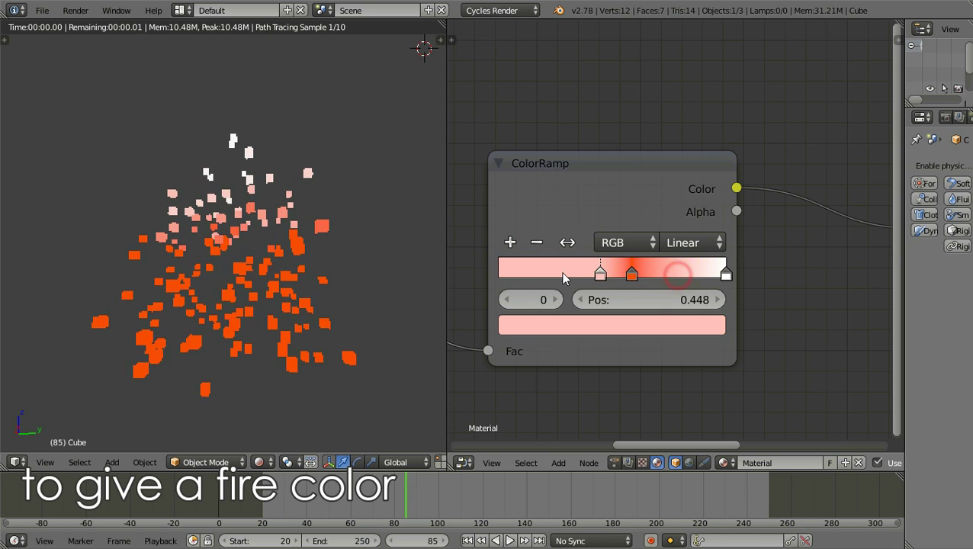
scroll(574, 301, "up", 1)
scroll(612, 314, "up", 1)
scroll(612, 314, "up", 1)
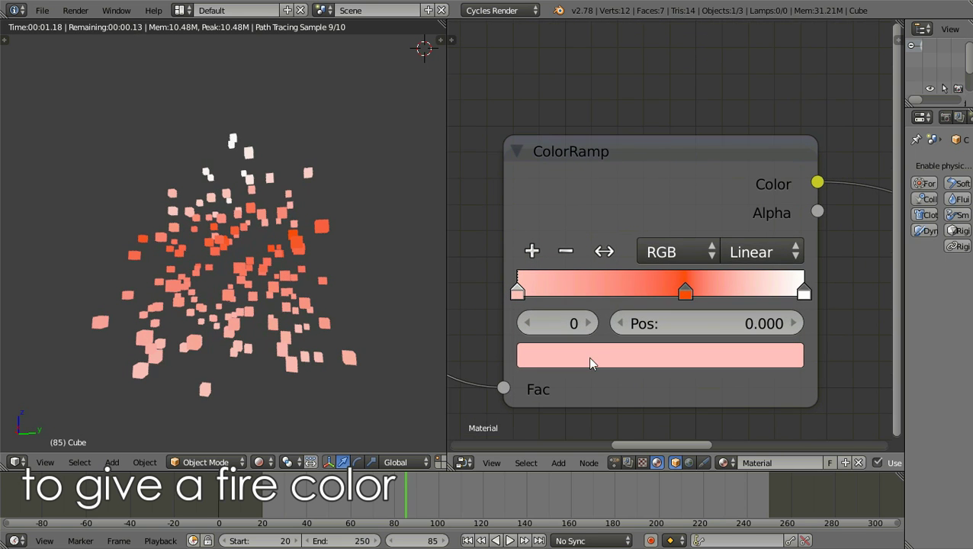
left_click(588, 358)
scroll(595, 397, "down", 1)
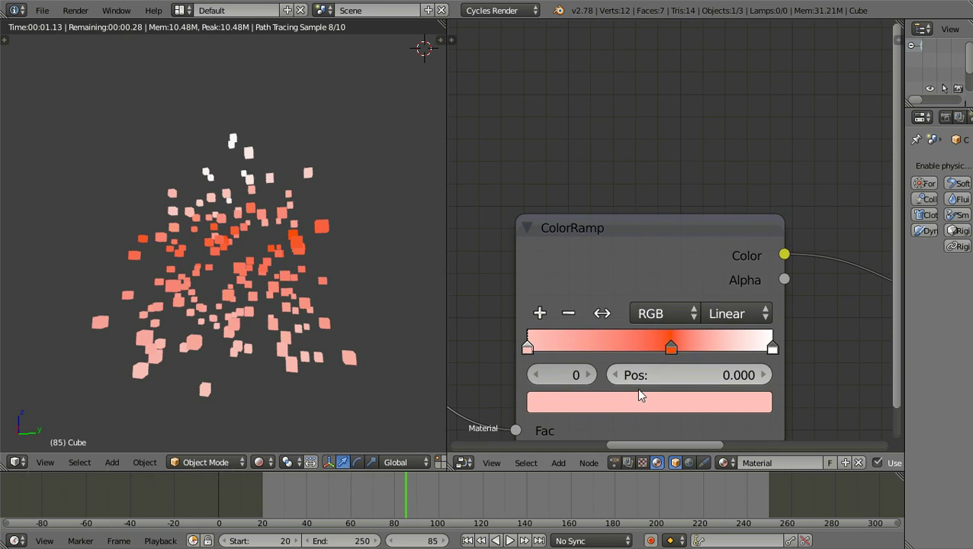
left_click(632, 398)
left_click(527, 347)
left_click(648, 401)
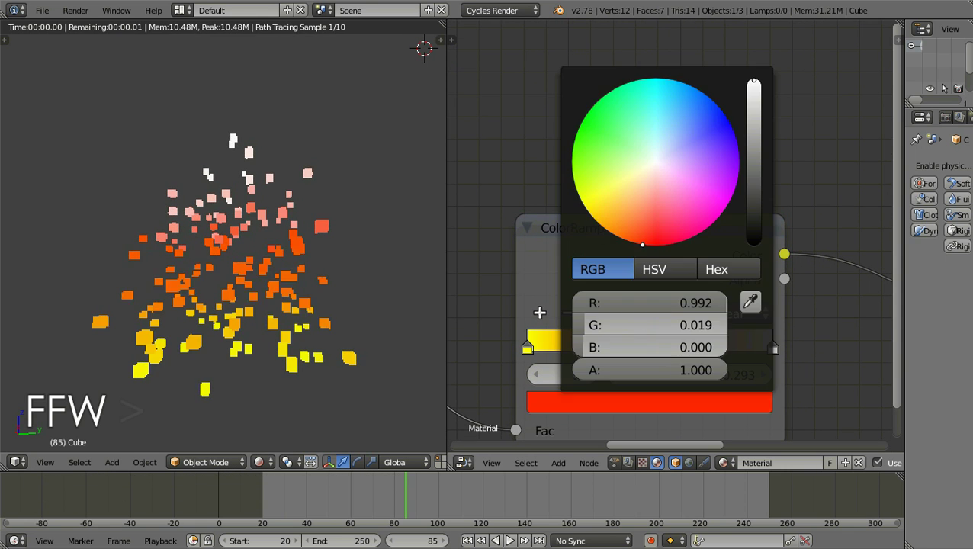
left_click_drag(669, 347, 575, 347)
- Warm a stop toward orange, move the red stop from 0.280, and add a second red stop
left_click(649, 402)
left_click(630, 245)
left_click(629, 242)
left_click(596, 347)
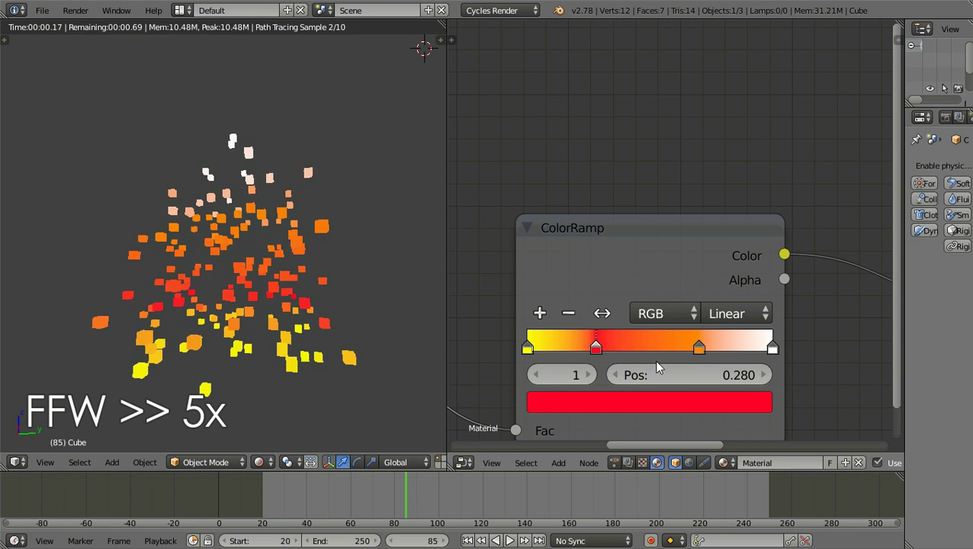
left_click_drag(729, 346, 720, 347)
left_click_drag(596, 347, 678, 347)
left_click(539, 313)
left_click(649, 402)
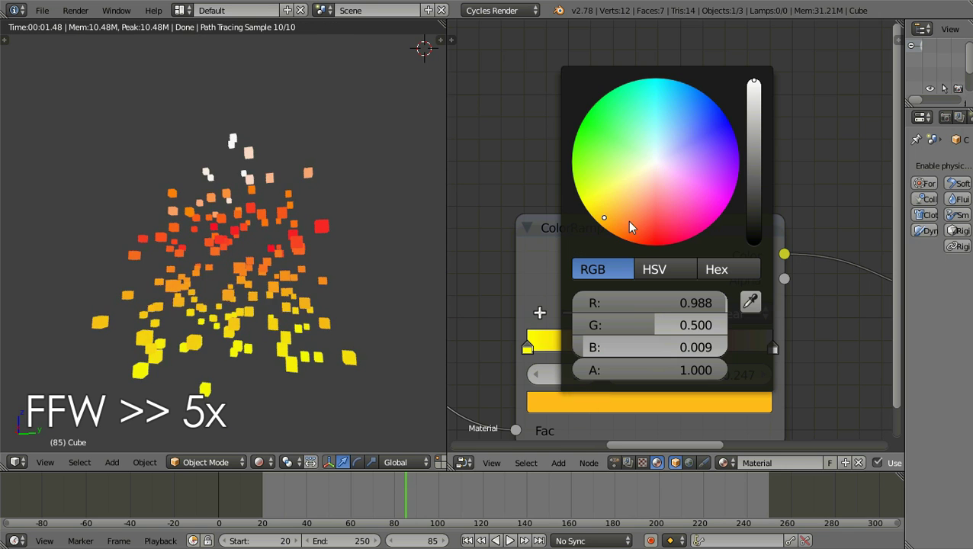
left_click(647, 245)
mouse_move(587, 347)
left_mouse_down()
mouse_move(563, 347)
mouse_move(583, 338)
left_mouse_up()
- Add a blue stop at the ramp start and place the orange stop near 0.74 and white near 0.93
left_click(536, 338, "ctrl")
mouse_move(519, 338)
left_mouse_down()
mouse_move(576, 345)
mouse_move(532, 343)
left_mouse_up()
left_click(639, 391)
left_click(591, 210)
left_click_drag(708, 338, 699, 338)
left_click_drag(762, 338, 745, 337)
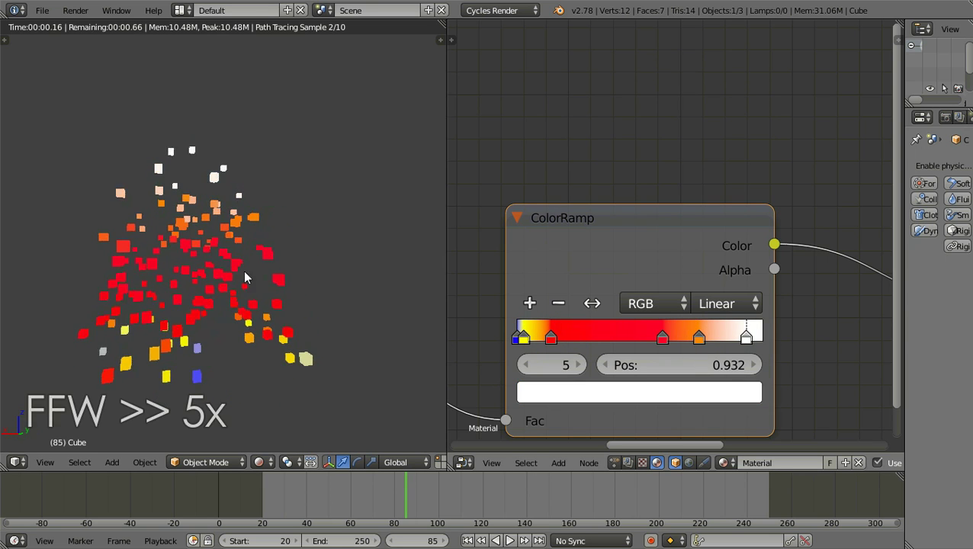
left_click_drag(905, 281, 836, 281)
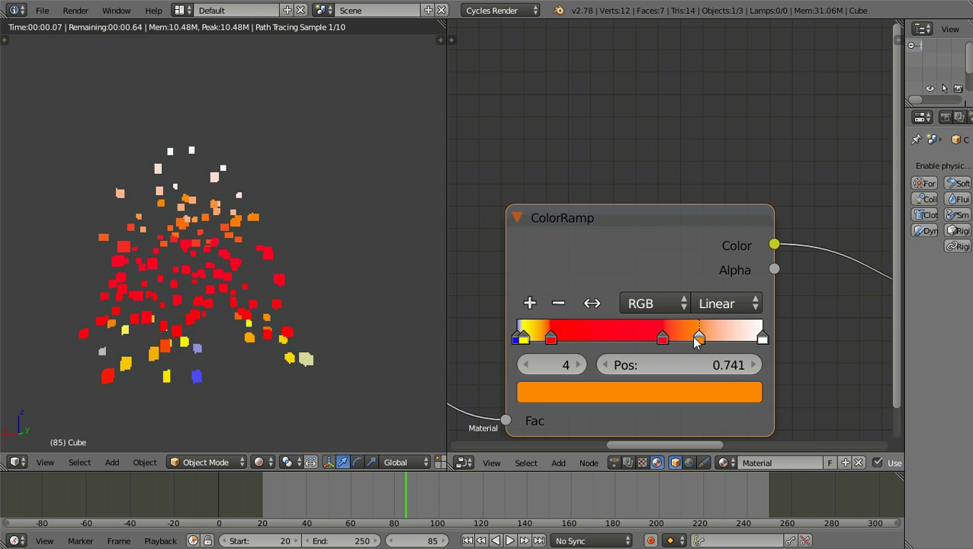
left_click_drag(762, 337, 745, 338)
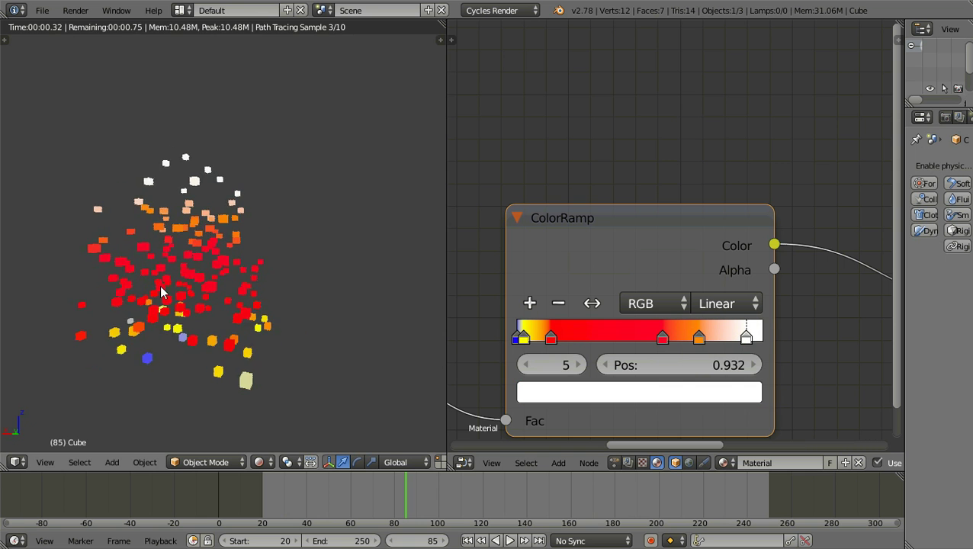
- Maximize the node editor and tidy the ColorRamp, Divide and Particle Info node positions
left_click_drag(904, 279, 815, 279)
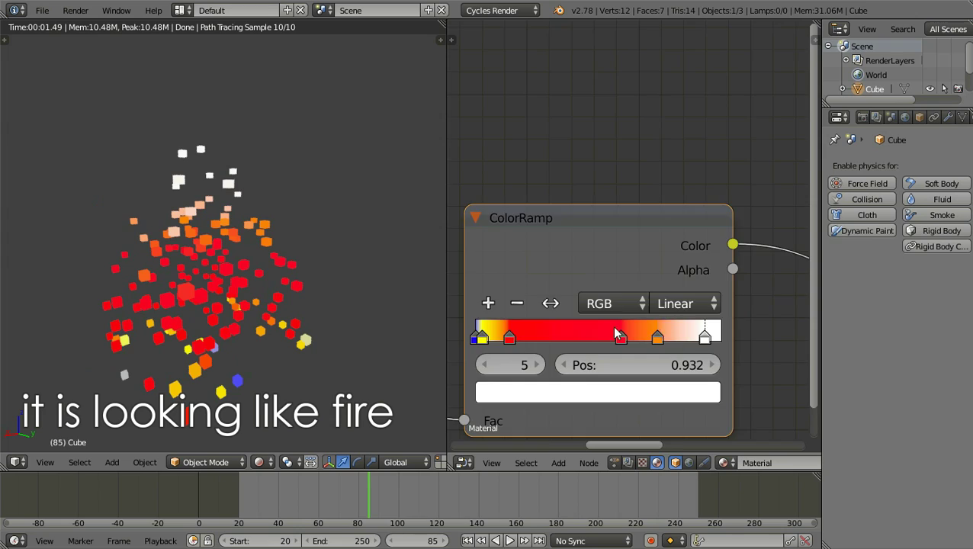
key("Home")
key("shift+space")
scroll(636, 319, "up", 2)
scroll(408, 343, "up", 2)
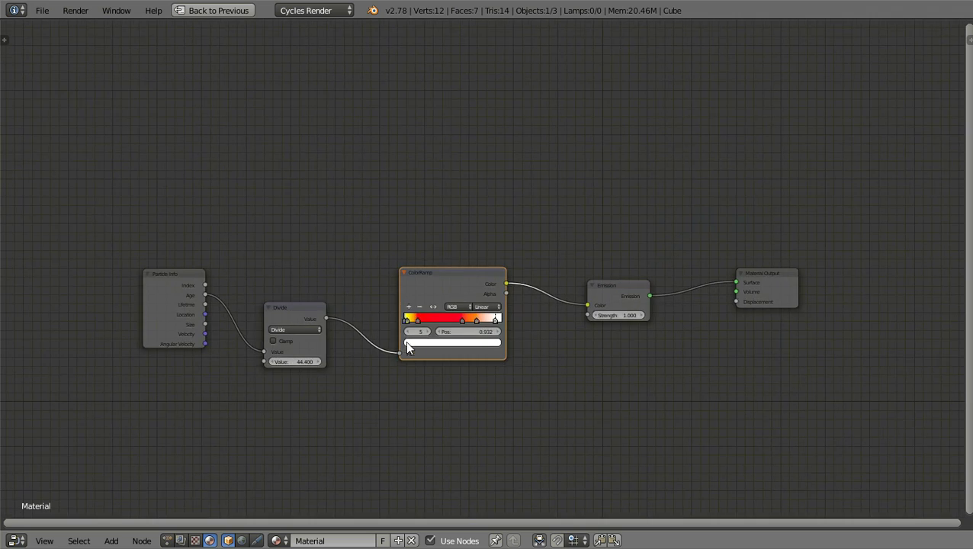
scroll(408, 341, "up", 2)
scroll(412, 332, "up", 1)
scroll(404, 332, "down", 1)
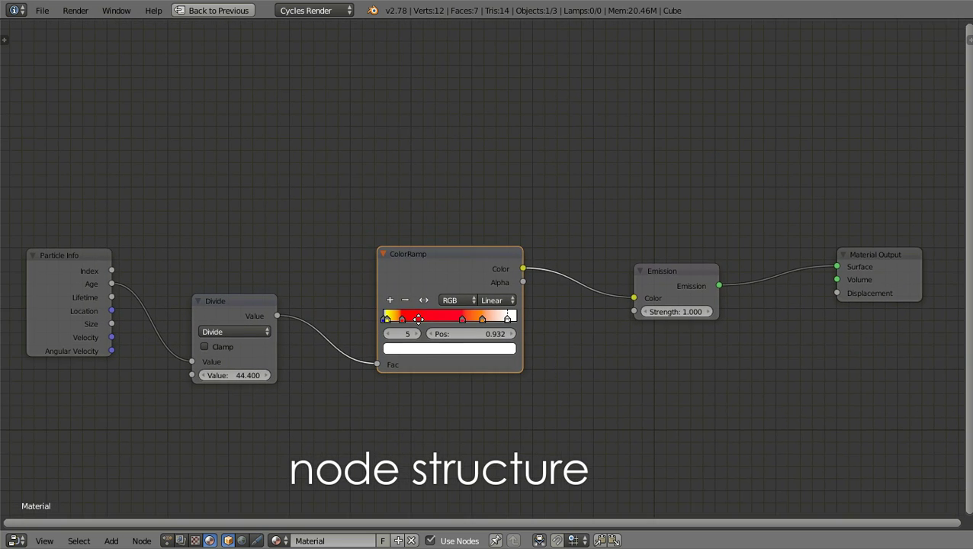
left_click_drag(433, 264, 420, 260)
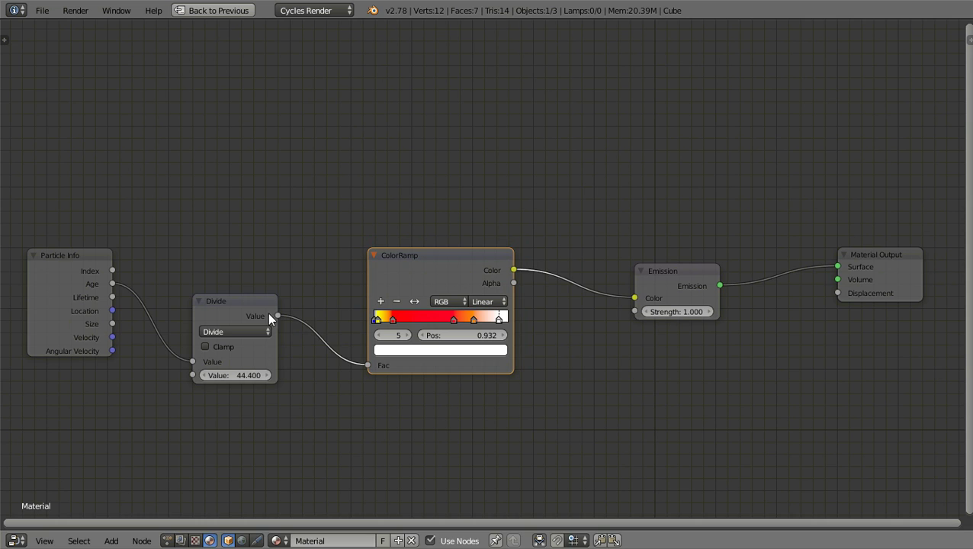
left_click_drag(269, 318, 282, 294)
left_click_drag(69, 283, 100, 302)
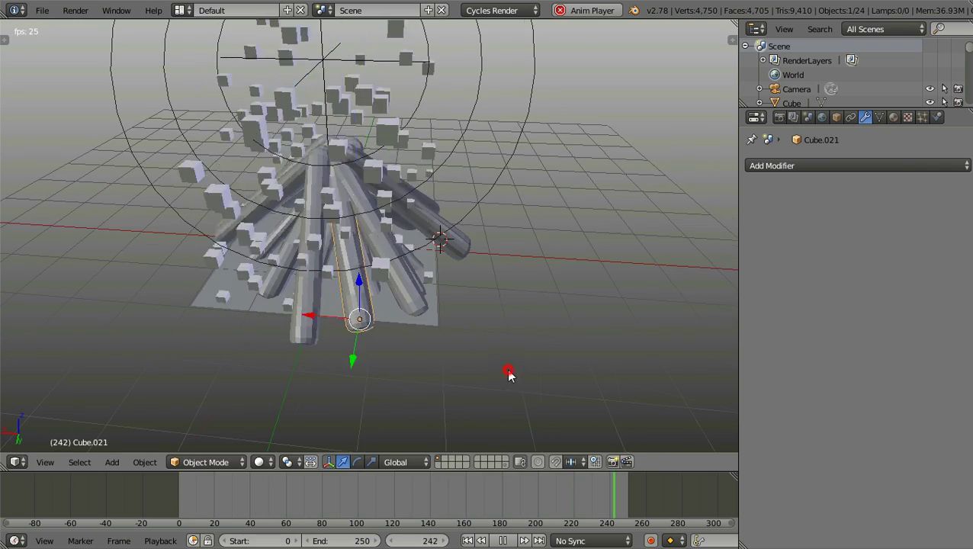
- Add a cube with a Subdivision Surface modifier and raise its viewport level
key("shift+a")
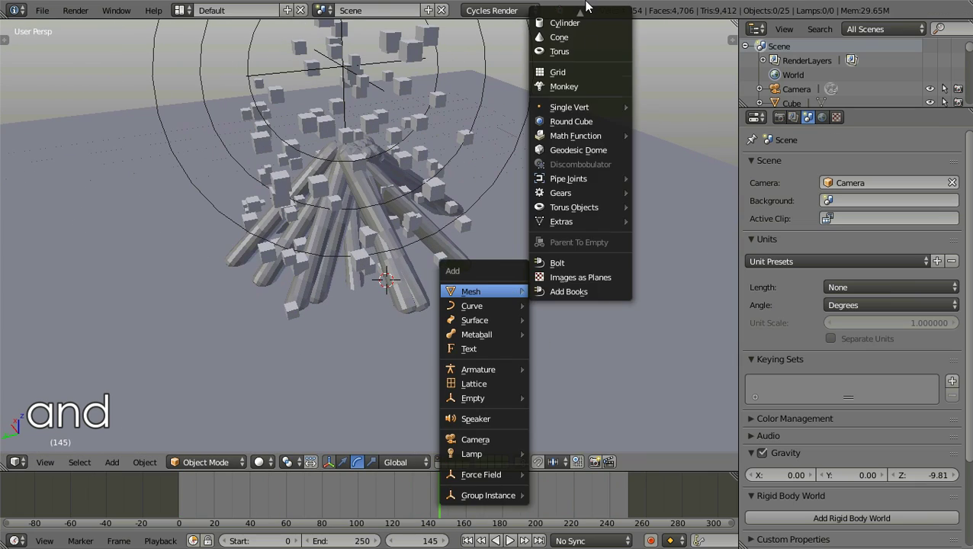
left_click(553, 35)
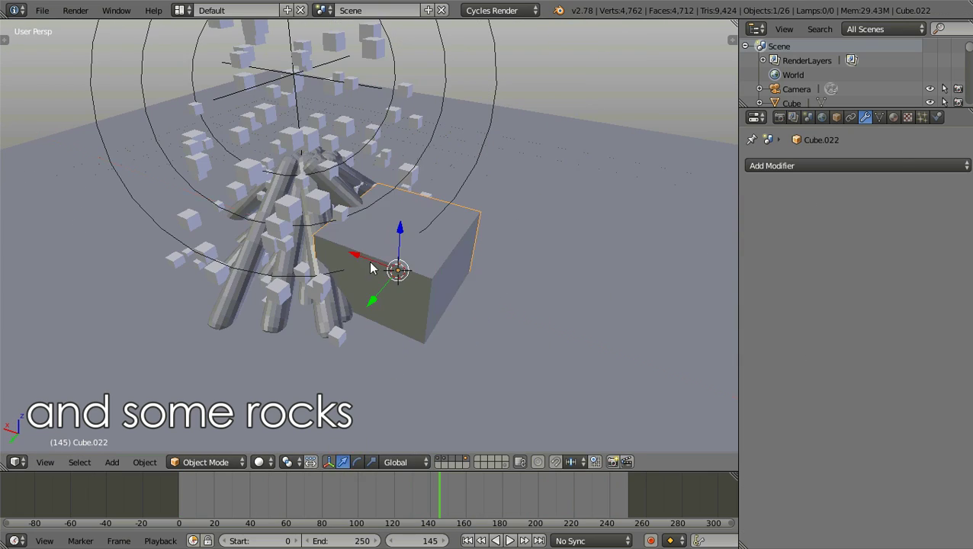
left_click(870, 160)
left_click(730, 402)
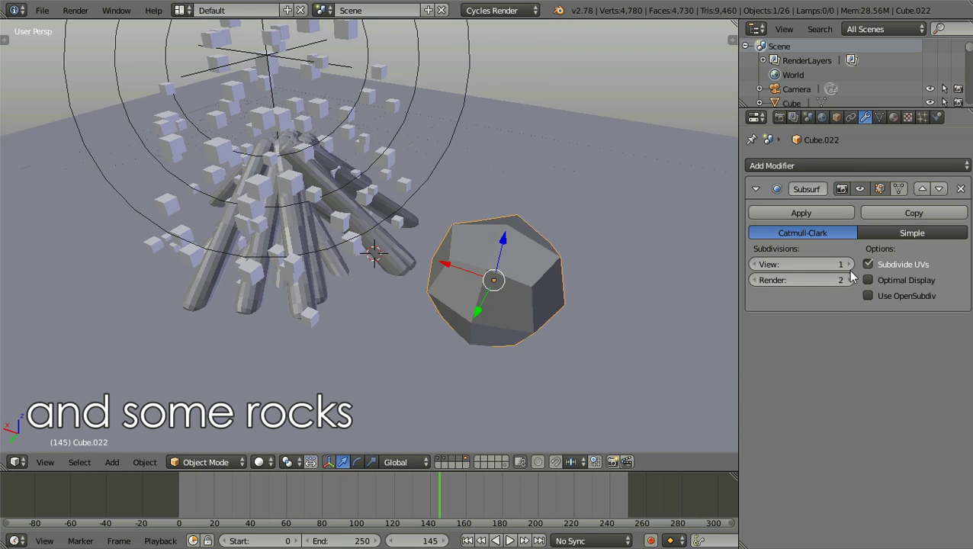
left_click(847, 265)
left_click(848, 264)
- Add a Displace modifier with a new texture named 'displace 1'
left_click(819, 165)
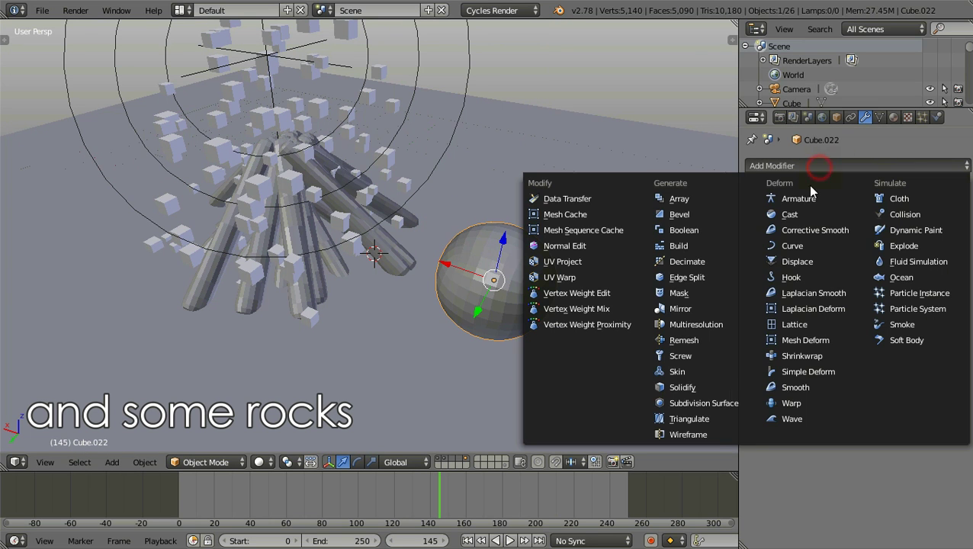
left_click(799, 261)
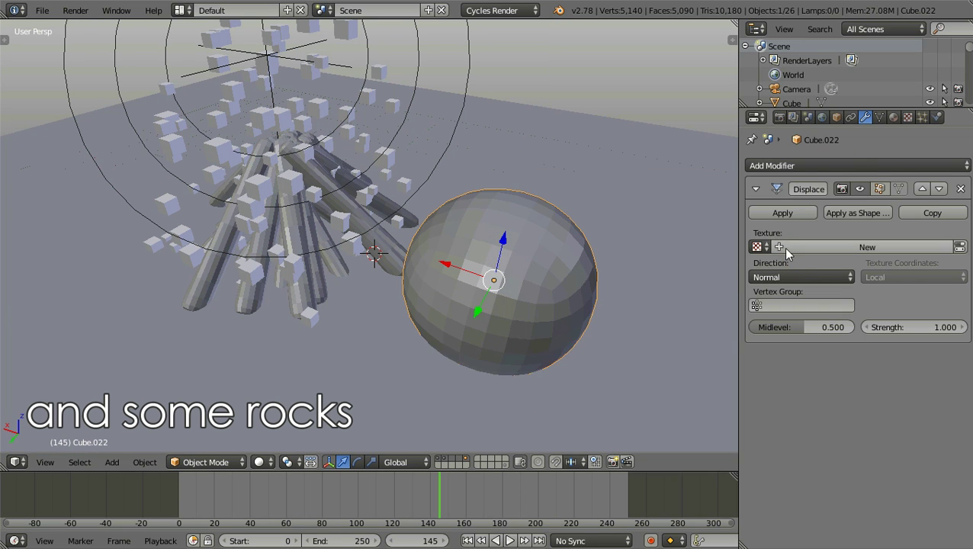
left_click(759, 247)
left_click(793, 295)
double_click(862, 247)
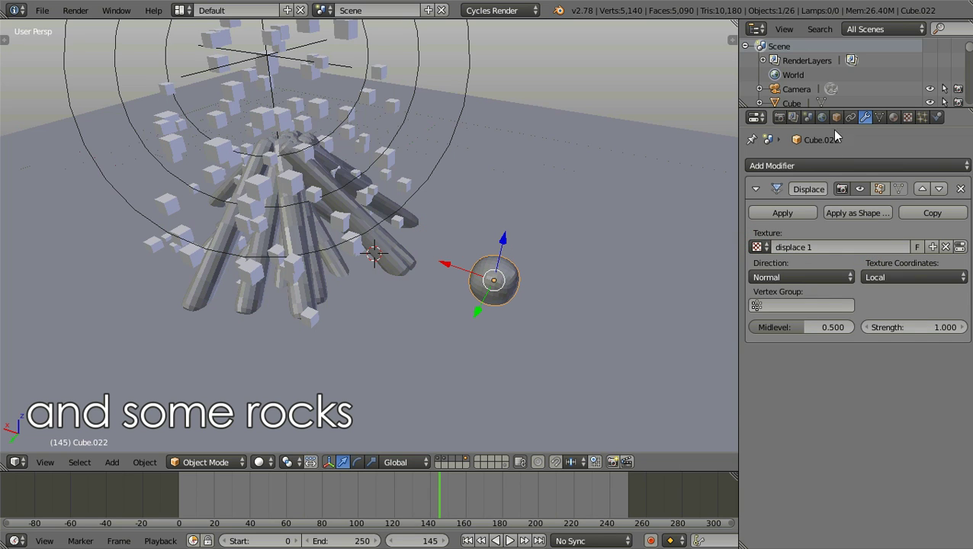
left_click(908, 116)
- Try the Blend, Clouds and Musgrave texture types on the displacement
left_click(755, 191)
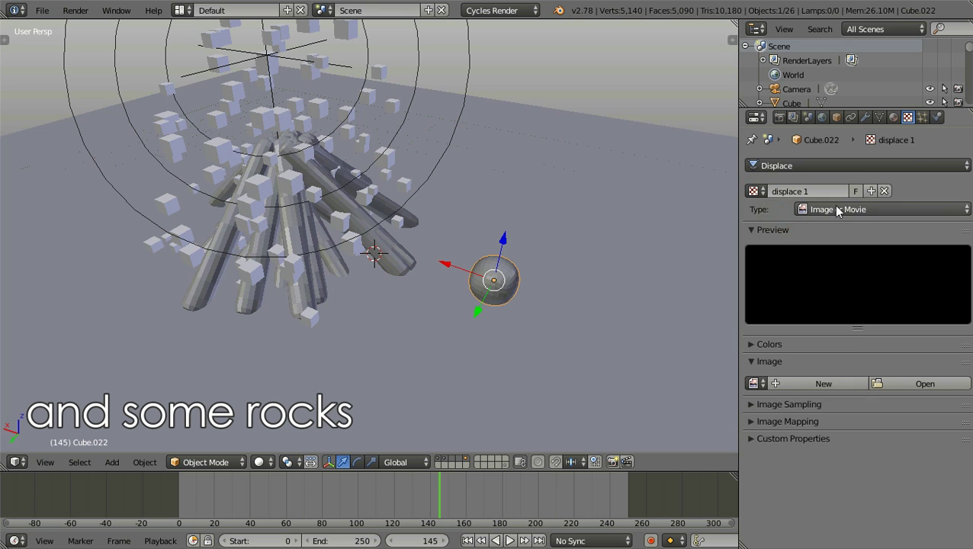
left_click(839, 209)
left_click(840, 241)
left_click(851, 207)
left_click(832, 257)
left_click(851, 209)
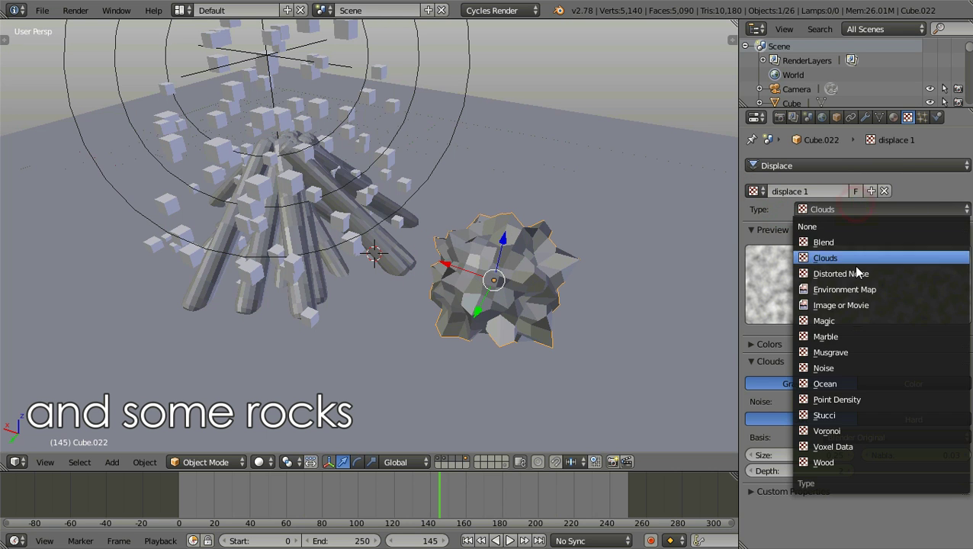
left_click(840, 305)
left_click(845, 209)
left_click(842, 352)
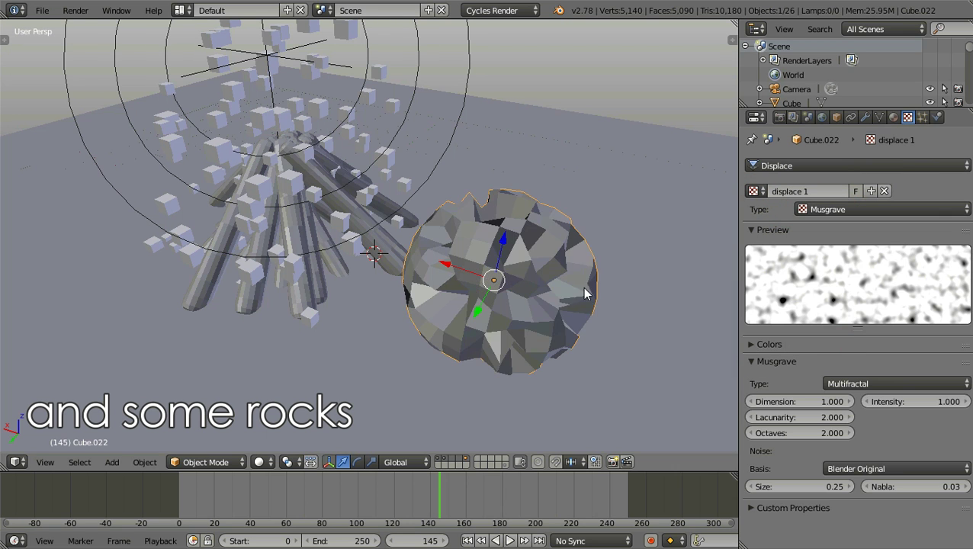
middle_click_drag(533, 244, 789, 384)
- Compare Stucci and Musgrave, then settle on the Clouds texture type
left_click(837, 209)
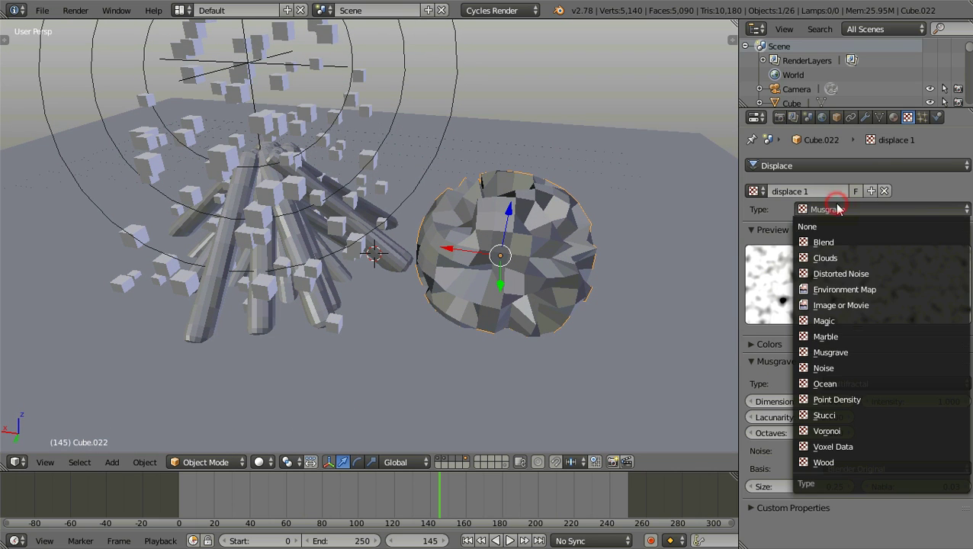
left_click(824, 418)
left_click(839, 209)
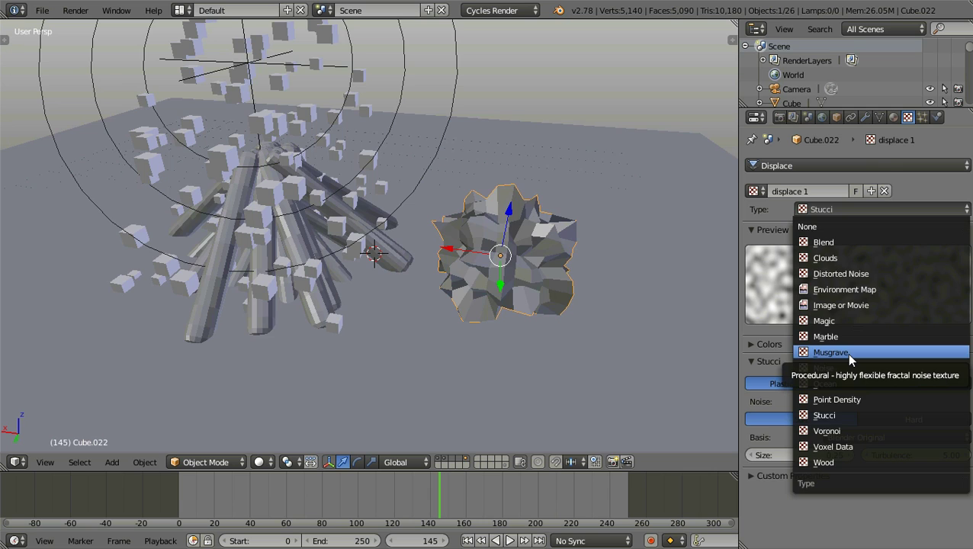
left_click(848, 353)
middle_click_drag(641, 299, 572, 260)
left_click(843, 213)
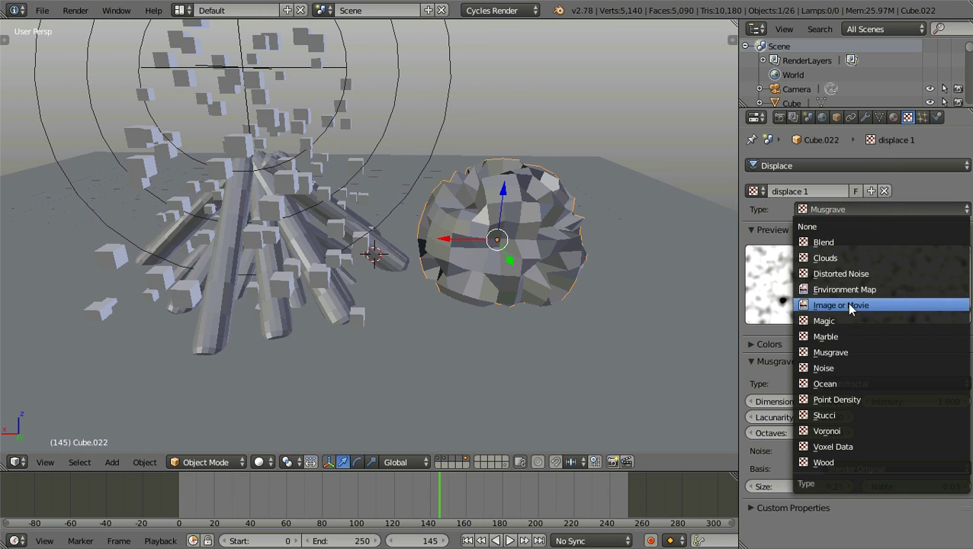
left_click(845, 258)
middle_click_drag(625, 290, 554, 273)
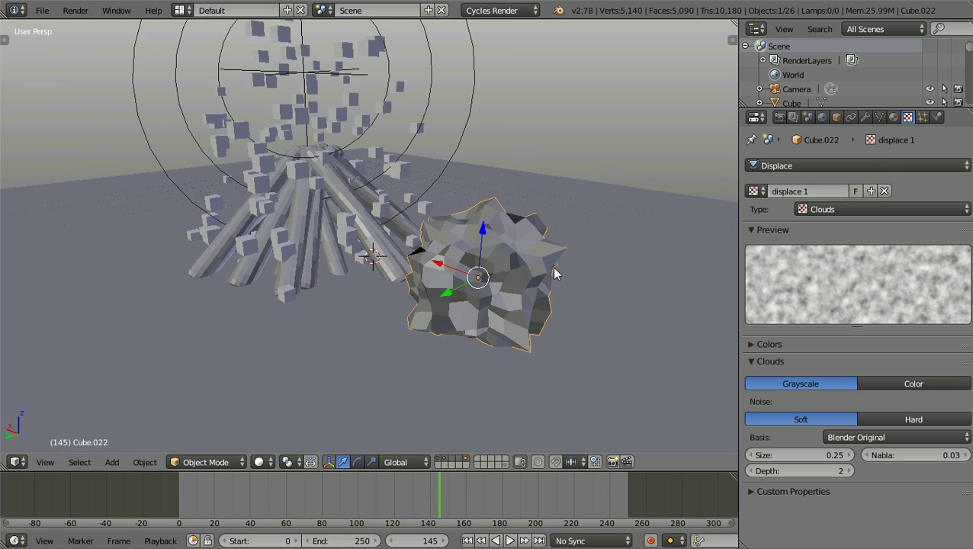
left_click(866, 117)
- Add a second Subdivision Surface modifier to smooth the displaced rock
left_click(791, 165)
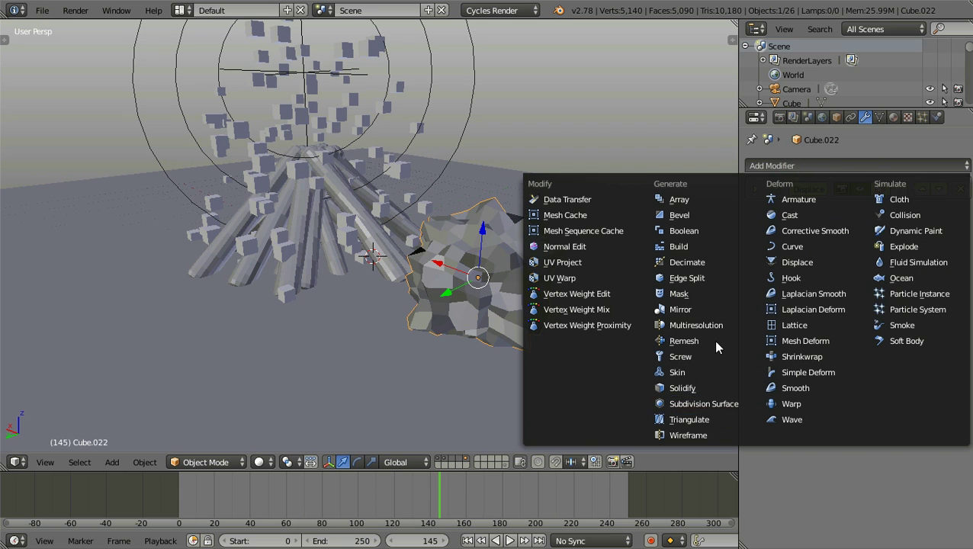
left_click(715, 404)
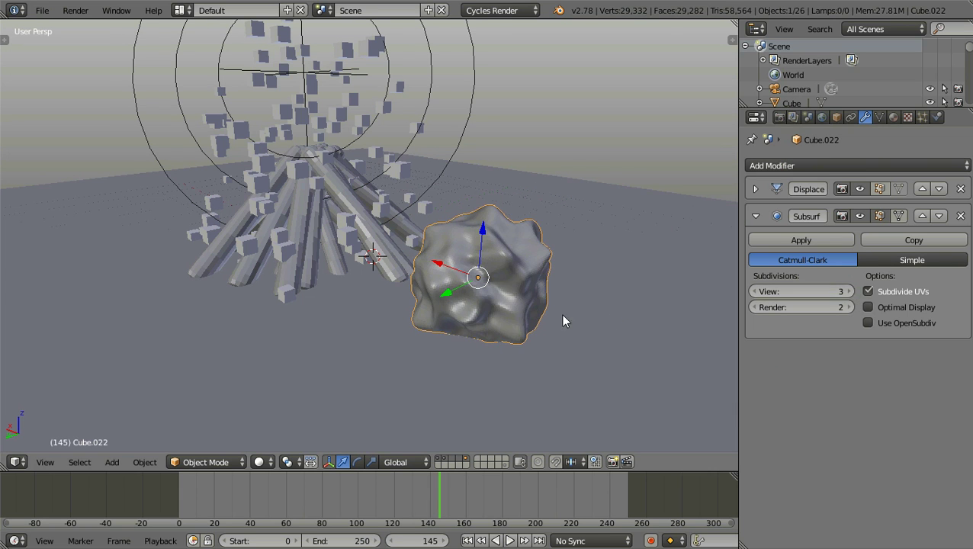
middle_click_drag(563, 320, 536, 254)
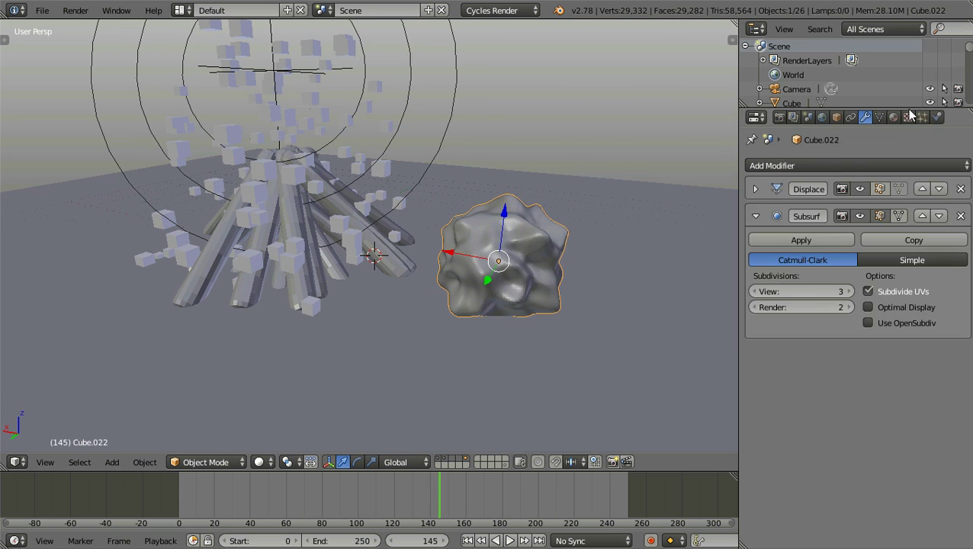
- Switch the displacement texture to Voronoi with noise size 0.72
left_click(908, 116)
left_click(755, 190)
left_click(907, 209)
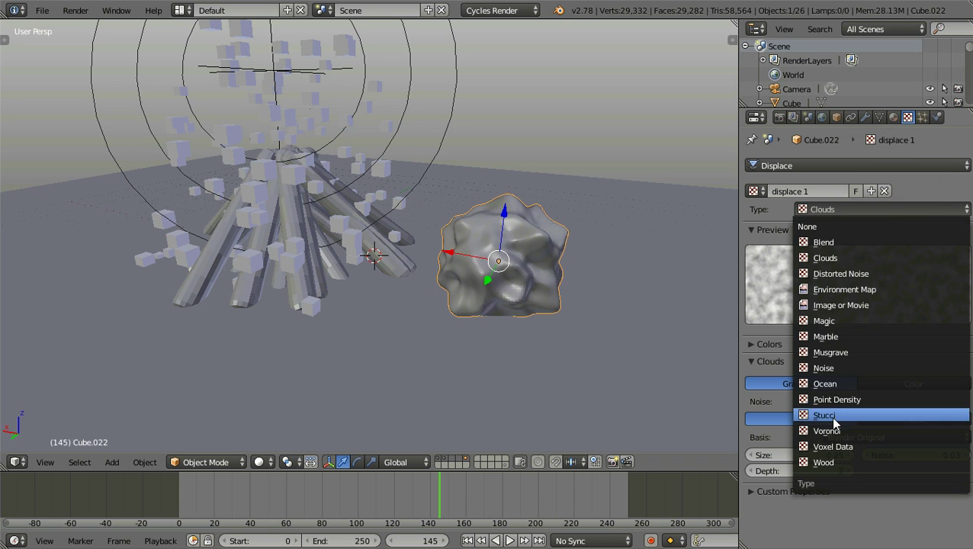
left_click(832, 432)
scroll(632, 341, "up", 3)
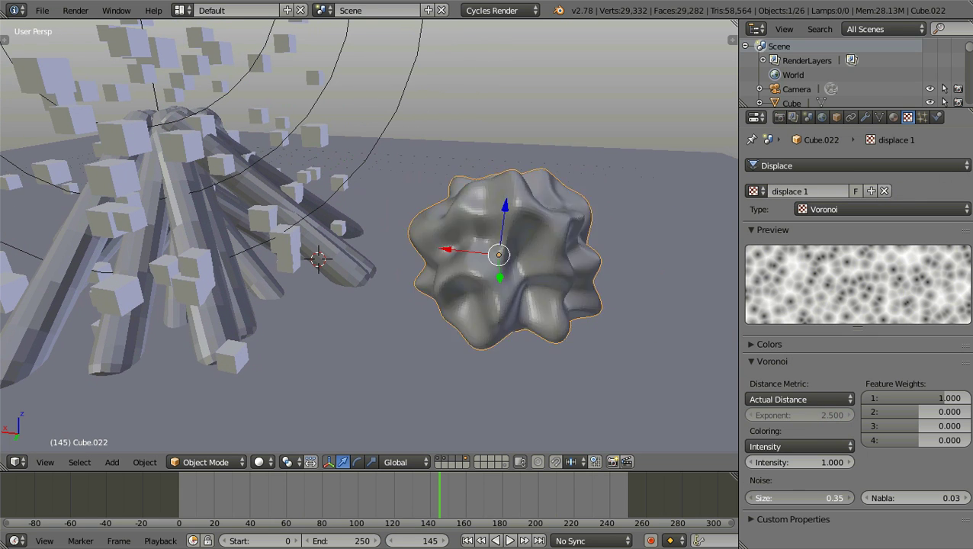
left_click_drag(801, 498, 846, 498)
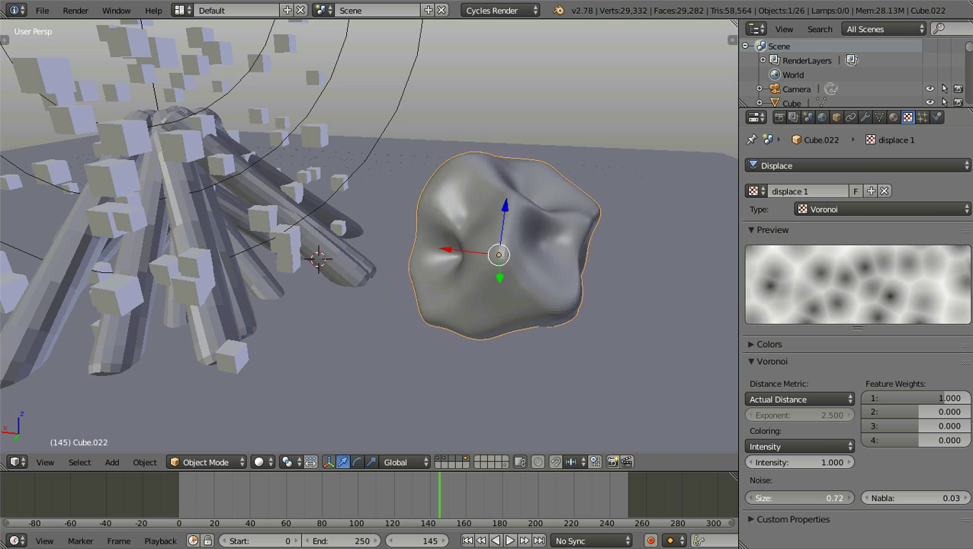
left_click_drag(801, 463, 785, 462)
mouse_move(579, 358)
middle_mouse_down()
mouse_move(533, 369)
mouse_move(580, 336)
middle_mouse_up()
- Set the viewport subdivisions to 2 and apply smooth shading to the rock
left_click(864, 116)
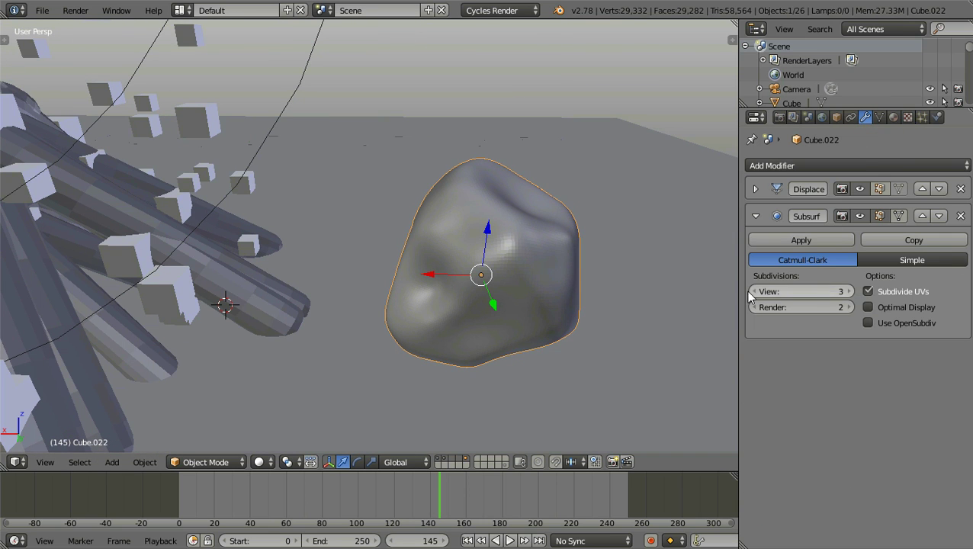
middle_click_drag(573, 291, 526, 294)
key("t")
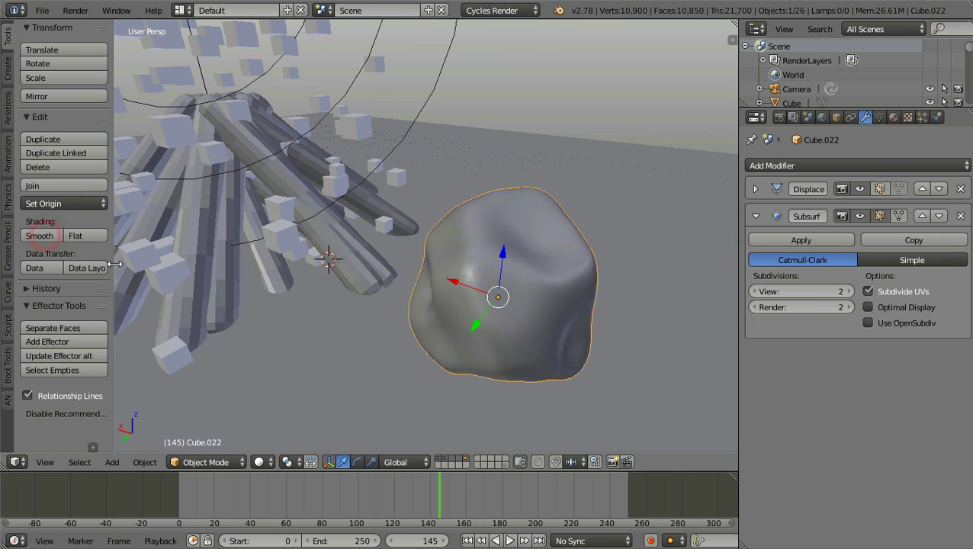
left_click_drag(87, 254, 15, 254)
middle_click_drag(300, 231, 242, 244)
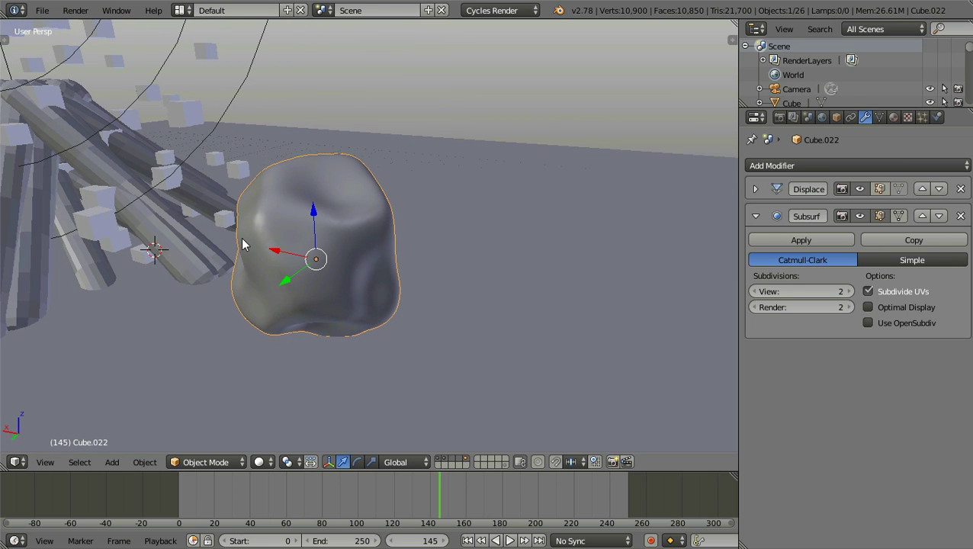
left_click(755, 216)
scroll(369, 251, "down", 3)
mouse_move(305, 252)
middle_mouse_down()
mouse_move(258, 287)
mouse_move(320, 252)
middle_mouse_up()
- Scale the rock down slightly and rotate it to a new angle
key("s")
left_click(413, 288)
left_click_drag(362, 302, 402, 243)
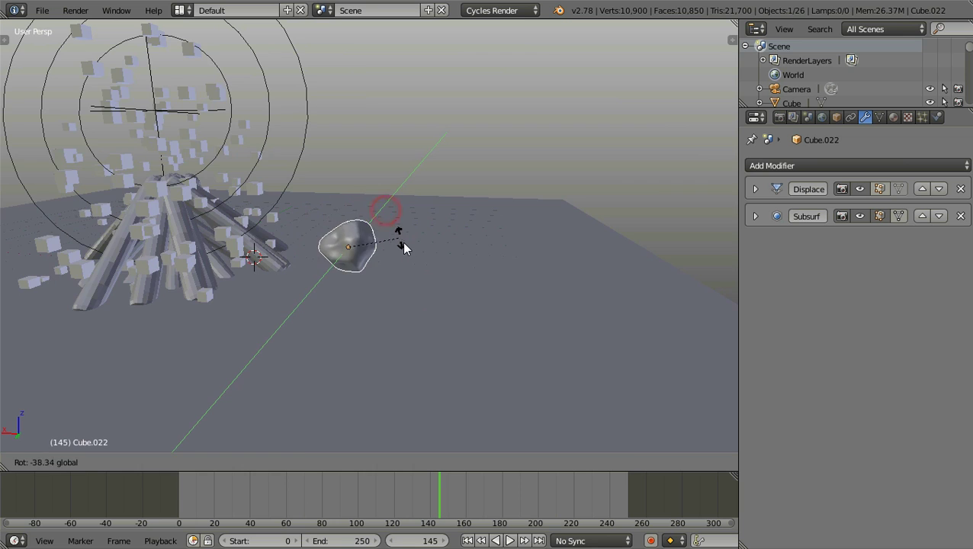
mouse_move(402, 243)
middle_mouse_down()
mouse_move(257, 305)
mouse_move(297, 320)
mouse_move(328, 382)
middle_mouse_up()
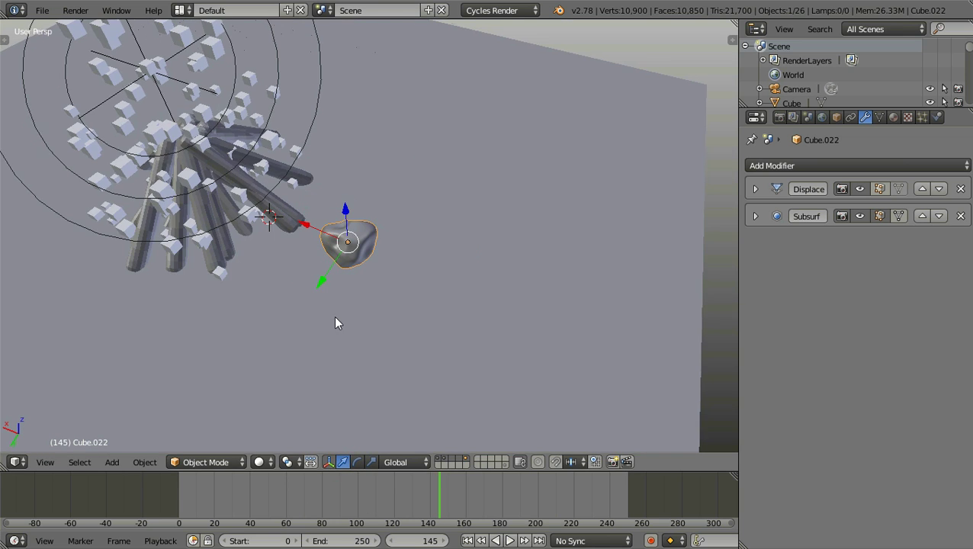
middle_click_drag(334, 323, 363, 325)
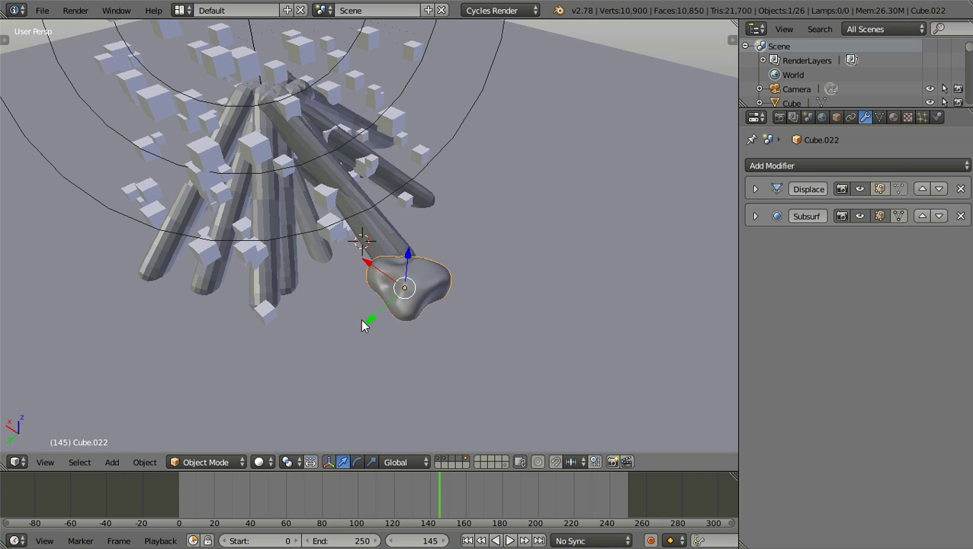
key("r")
left_click(458, 362)
- From the top view, rotate several ring rocks, then select the front rock to rotate it
key("KP_7")
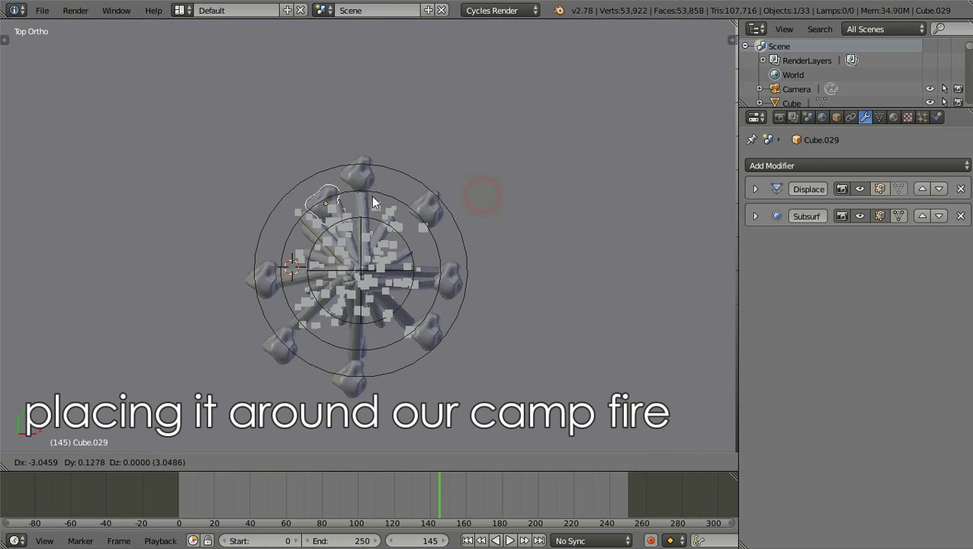
mouse_move(436, 364)
middle_mouse_down()
mouse_move(364, 335)
mouse_move(577, 314)
middle_mouse_up()
key("r")
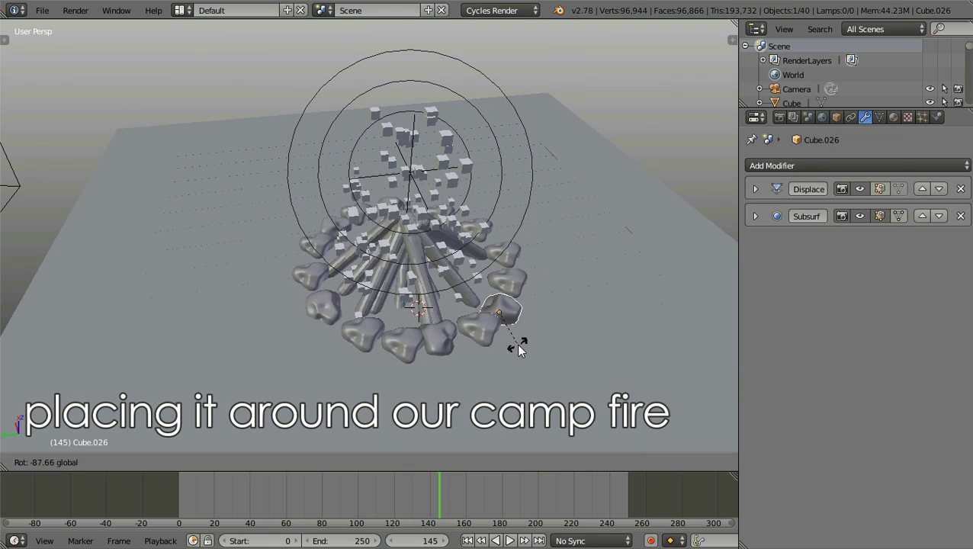
left_click(516, 344)
middle_click_drag(453, 369, 424, 236)
key("r")
left_click(426, 341)
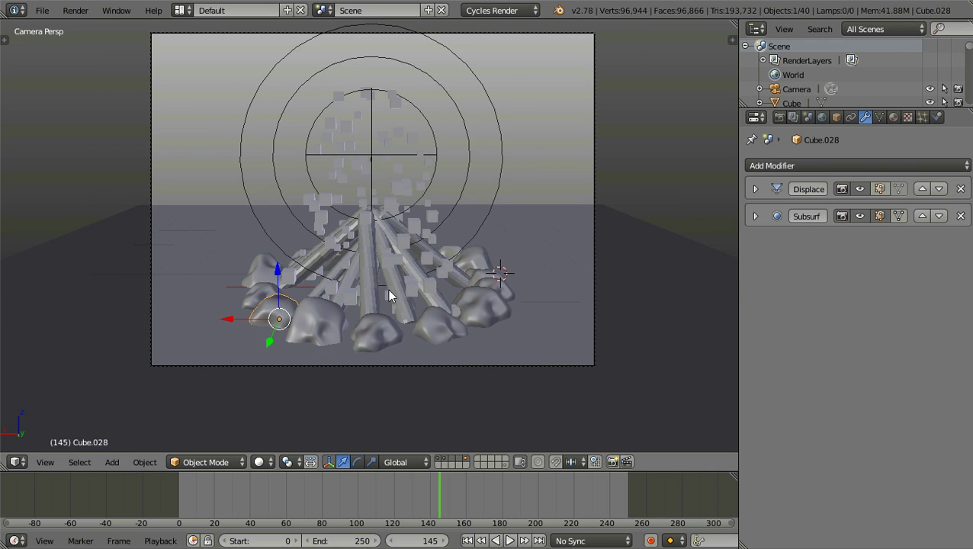
right_click(377, 329)
key("r")
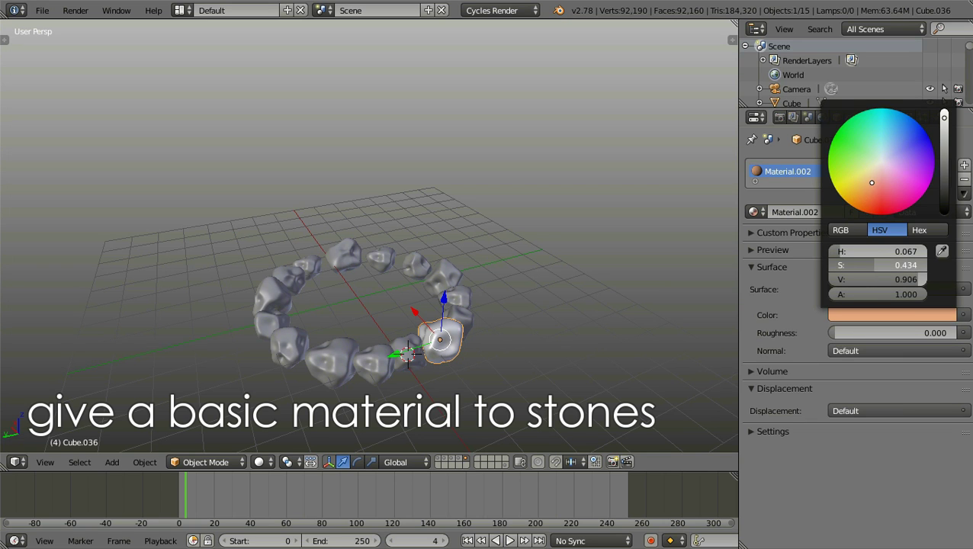
- Darken the stone material colour by lowering its value, then save the file
left_click_drag(877, 279, 838, 279)
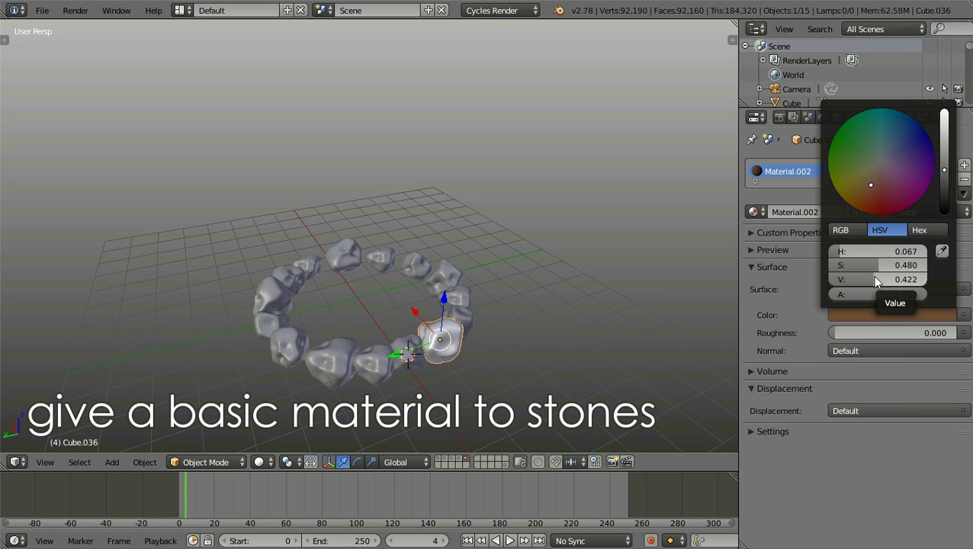
key("ctrl+s")
left_click(496, 280)
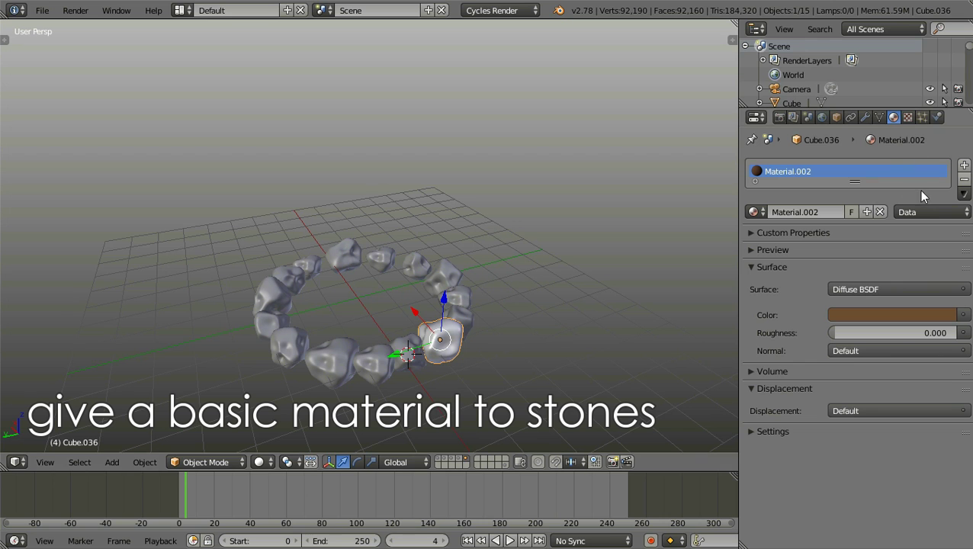
- Select all 15 stones and link Material.002 to every one of them
middle_click_drag(410, 358, 431, 362)
key("a")
key("a")
key("ctrl+l")
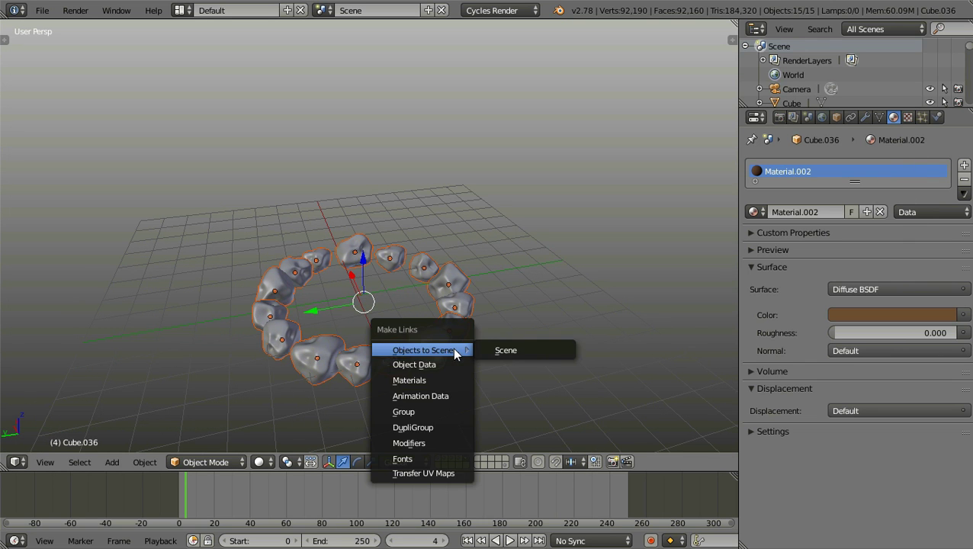
left_click(441, 380)
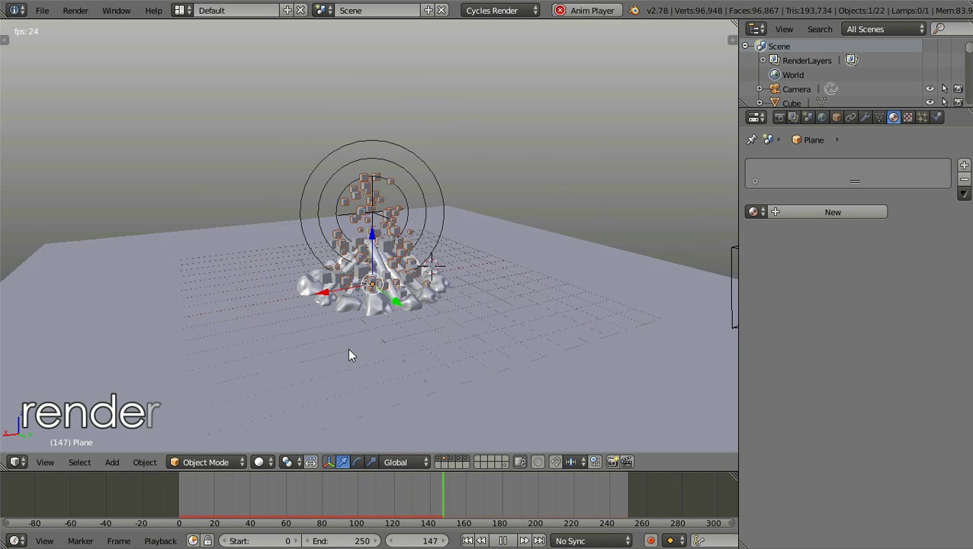
- Stop playback at frame 76 in camera view, save, and render the frame at 1920×1080
key("KP_0")
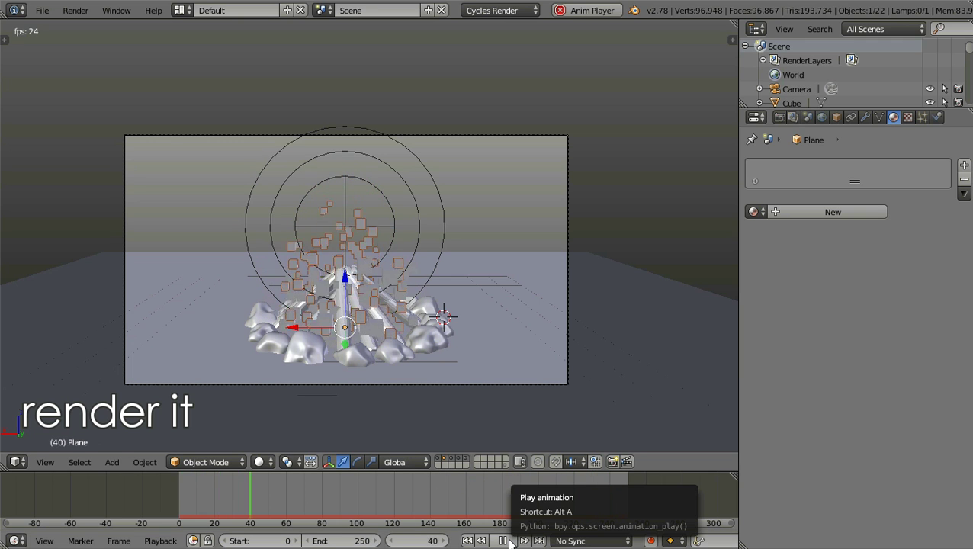
left_click(504, 541)
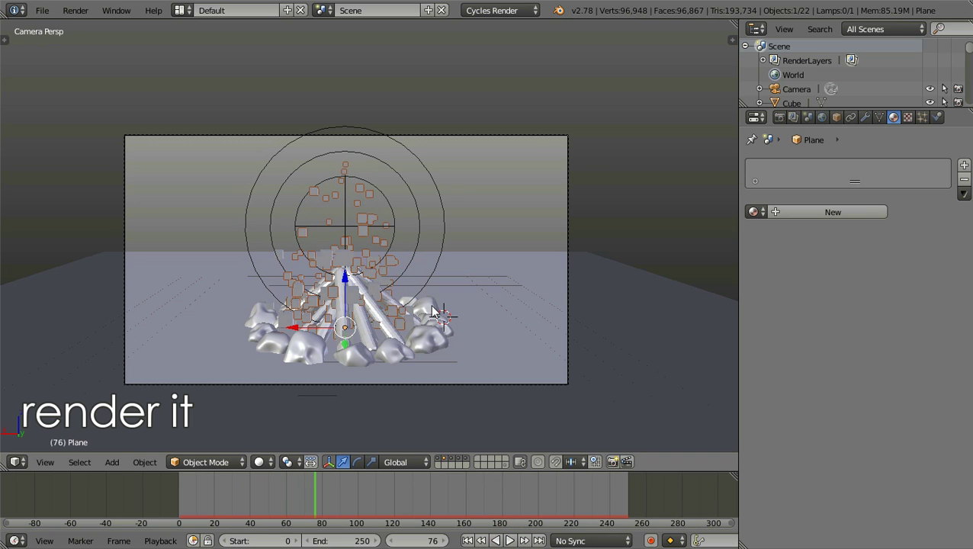
left_click(432, 308)
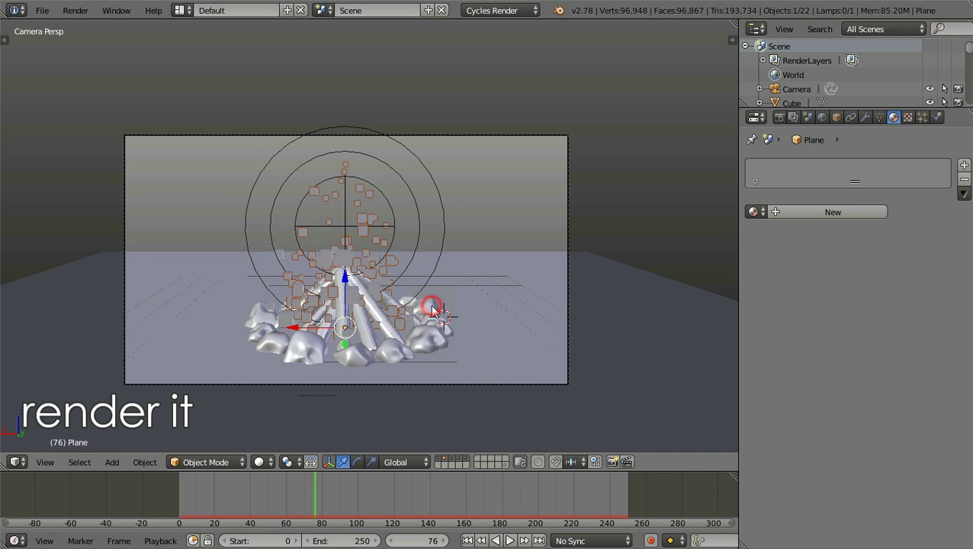
left_click(779, 117)
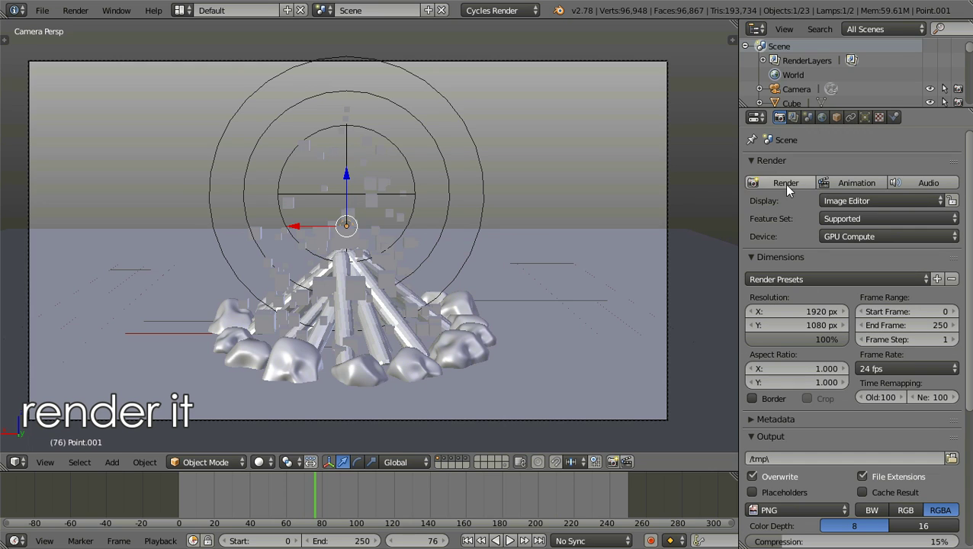
left_click(787, 186)
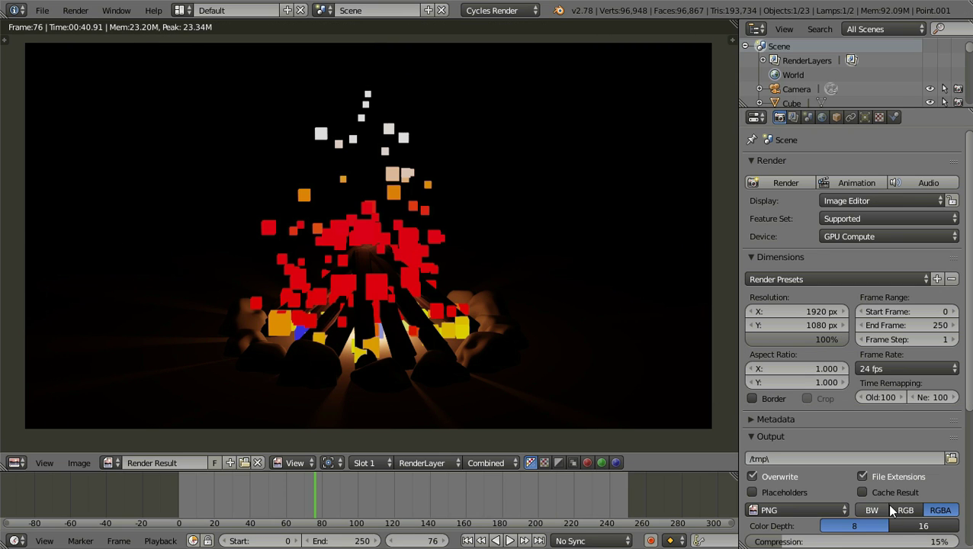
left_click(178, 10)
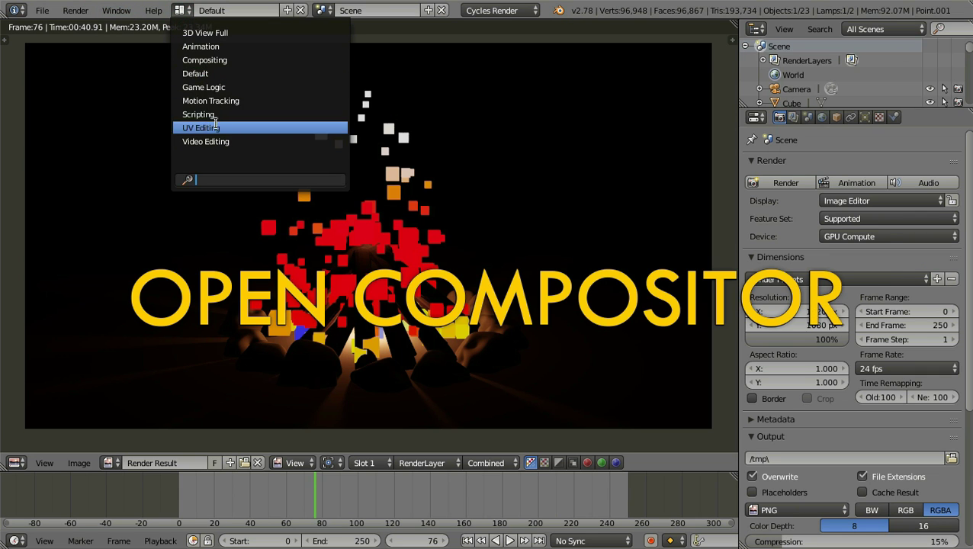
- Enable Use Nodes in the Compositing layout, show Render Result below, and maximize the node editor
left_click(223, 61)
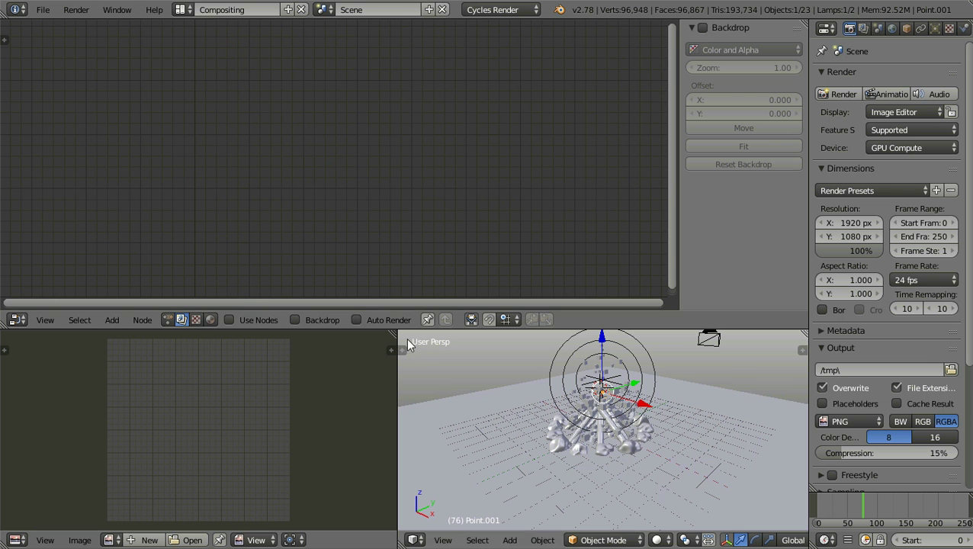
left_click(229, 319)
left_click_drag(391, 333, 206, 495)
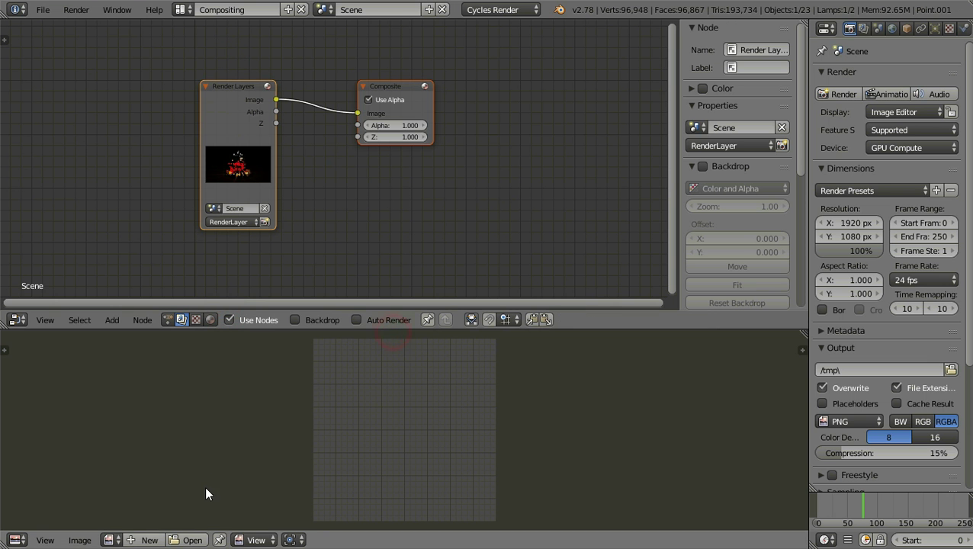
left_click(109, 540)
left_click(162, 394)
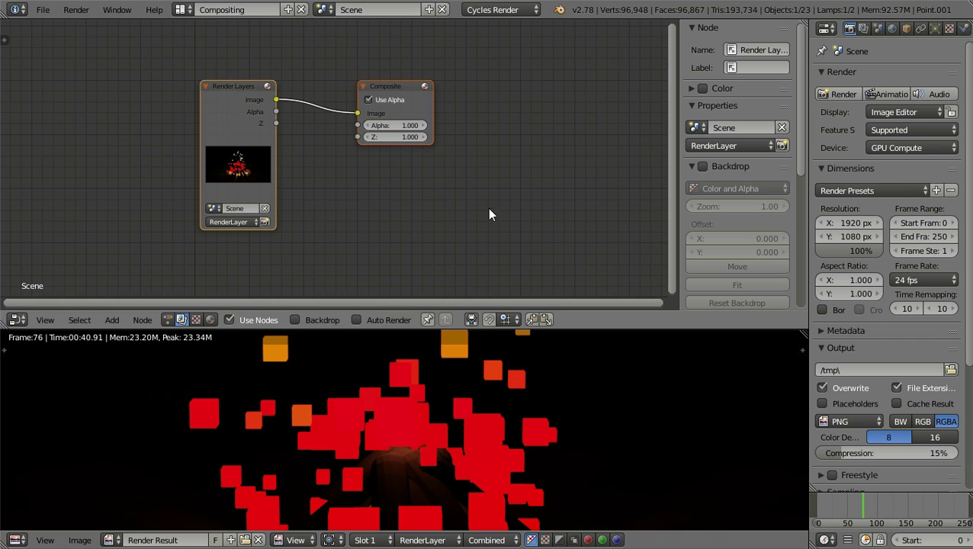
key("n")
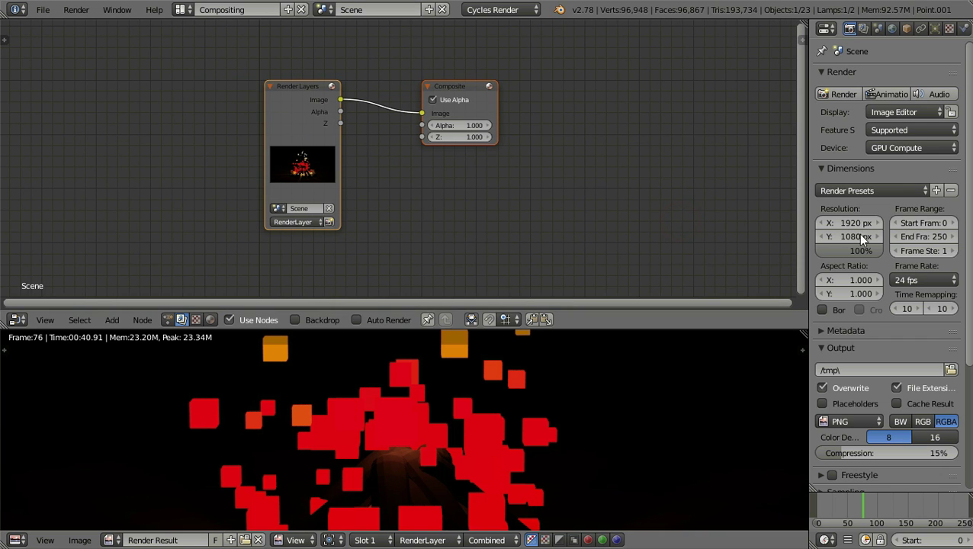
left_click_drag(297, 93, 215, 93)
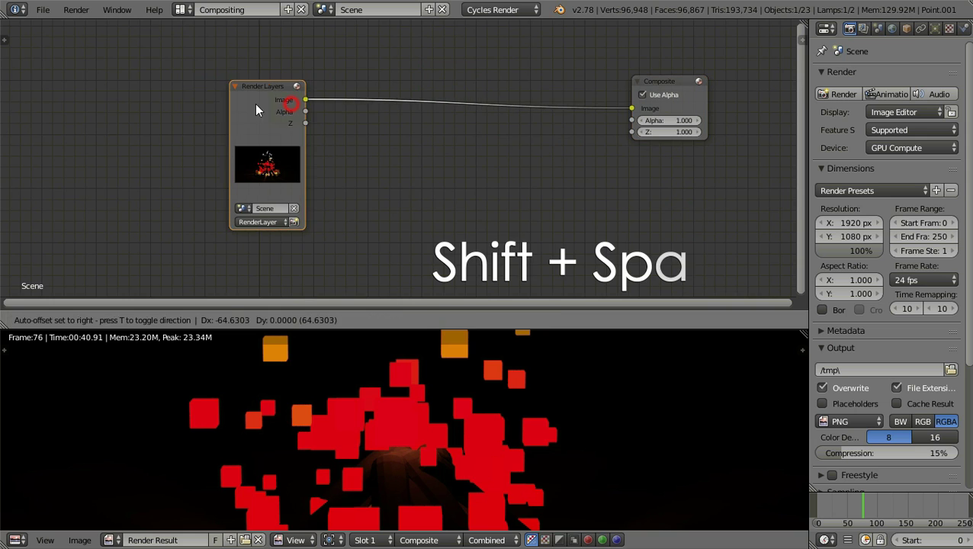
key("shift+space")
- Add a Viewer node below Composite and connect the Render Layers Image output to it
left_click_drag(256, 211, 175, 210)
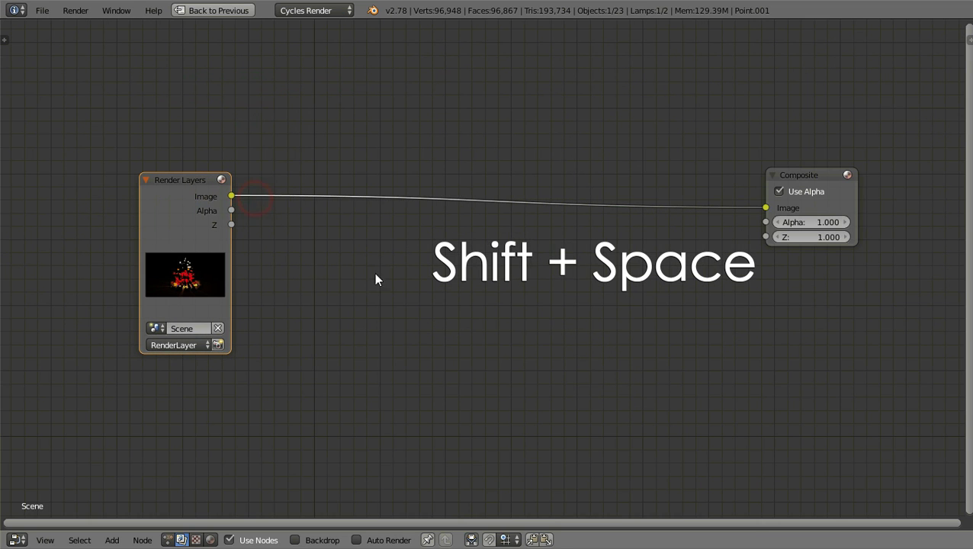
key("shift+a")
left_click(379, 305)
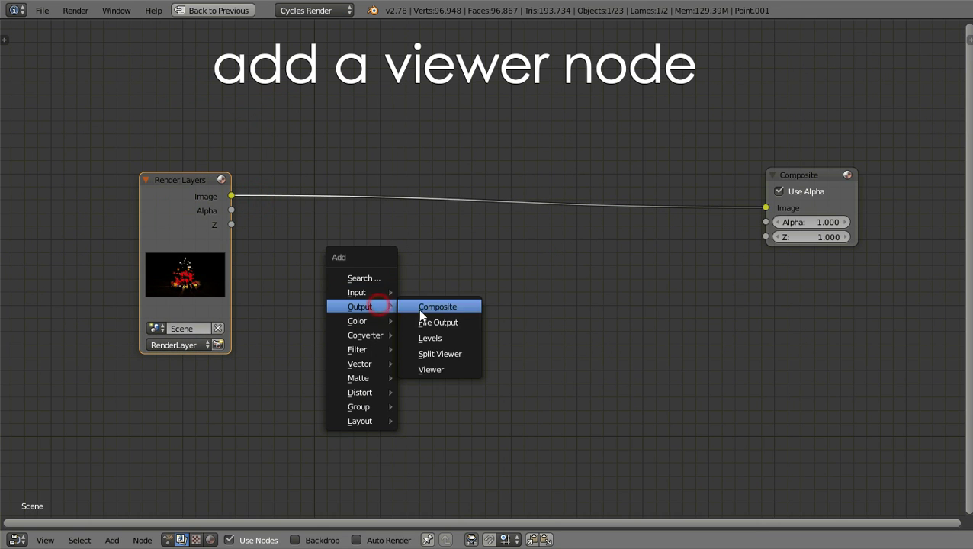
left_click(443, 370)
left_click(773, 259)
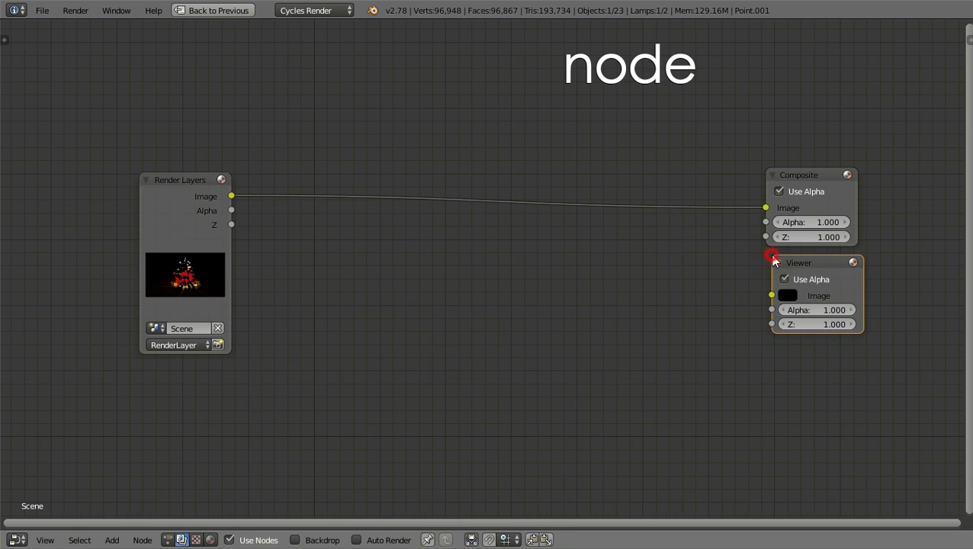
left_click_drag(221, 198, 84, 237)
- Fit all nodes in view and show the render as a shrunken backdrop behind them
key("Home")
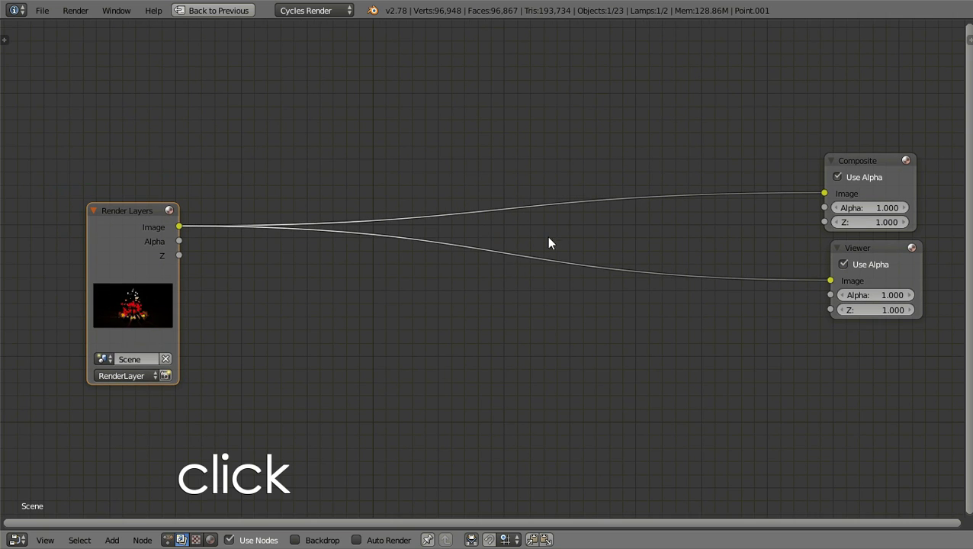
left_click(295, 540)
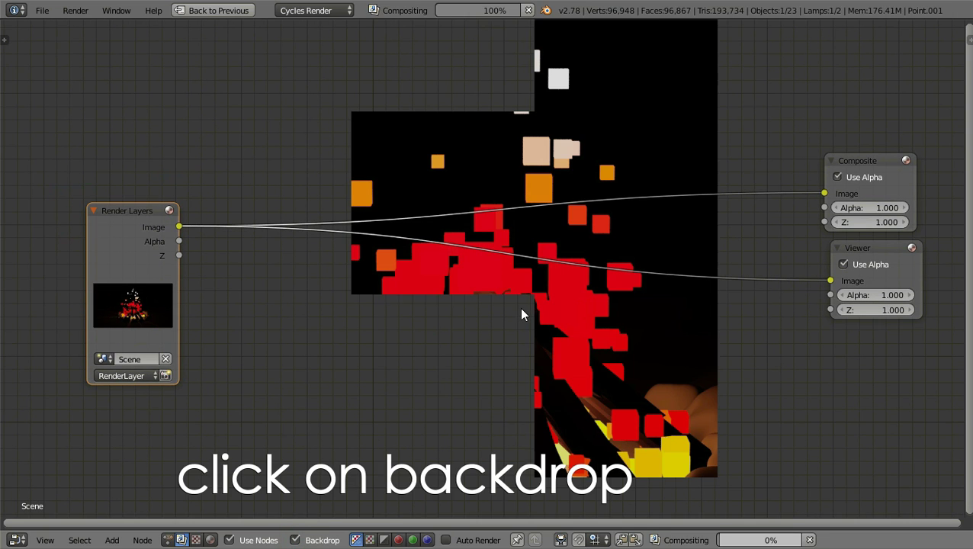
key("v")
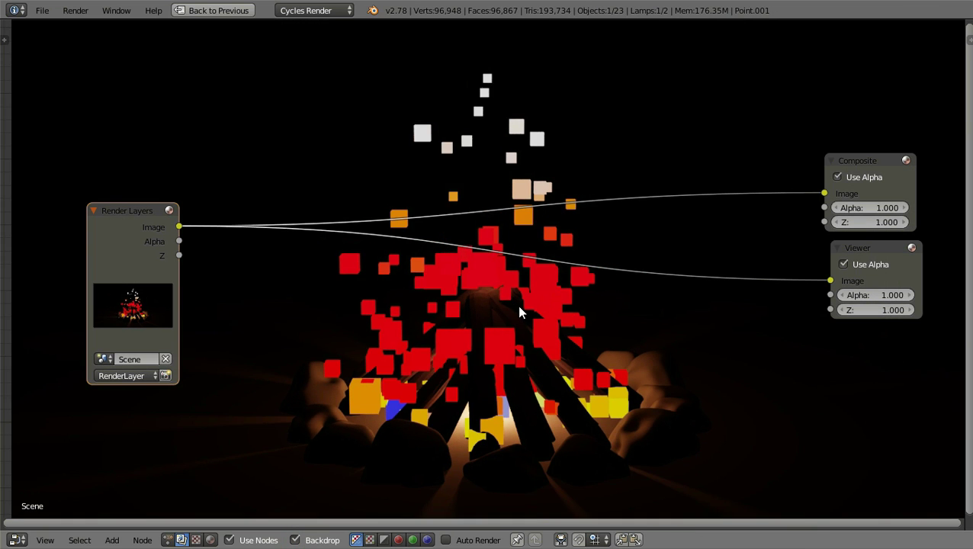
key("v")
scroll(540, 306, "down", 2)
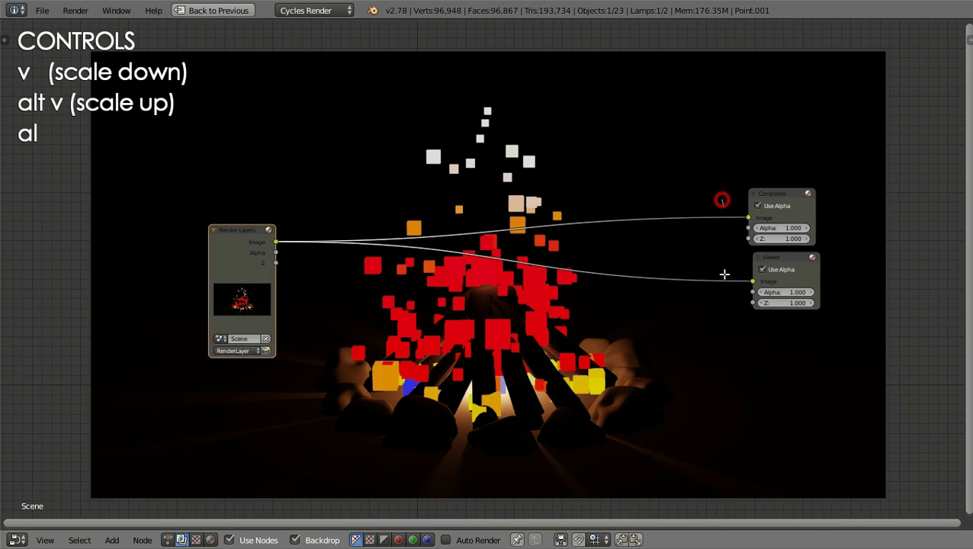
scroll(541, 297, "down", 1)
scroll(368, 270, "down", 1)
left_click_drag(370, 278, 137, 275)
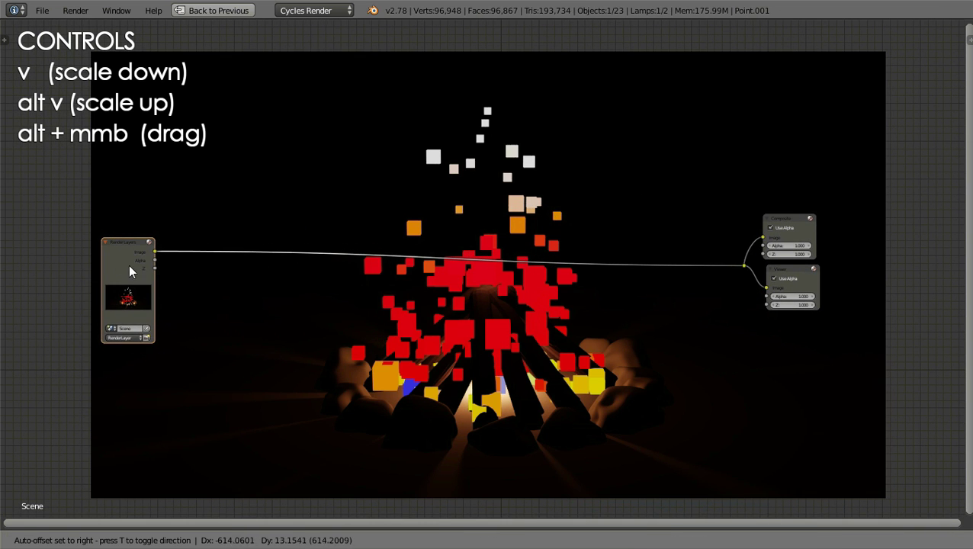
key("shift+a")
mouse_move(274, 319)
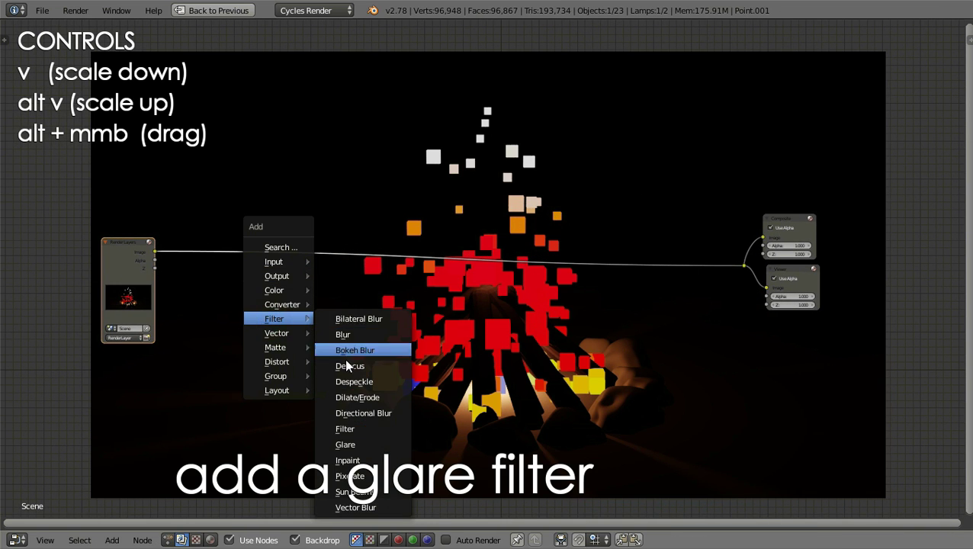
- Insert a Glare node onto the Render Layers link and bring its settings into view
left_click(351, 445)
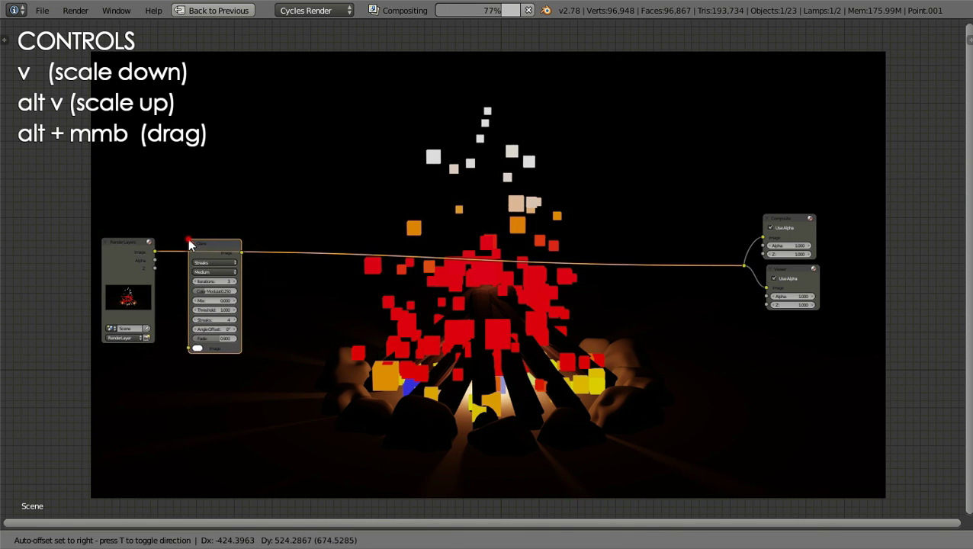
left_click(192, 246)
scroll(201, 276, "up", 2)
middle_click_drag(202, 282, 299, 274)
scroll(299, 275, "up", 3)
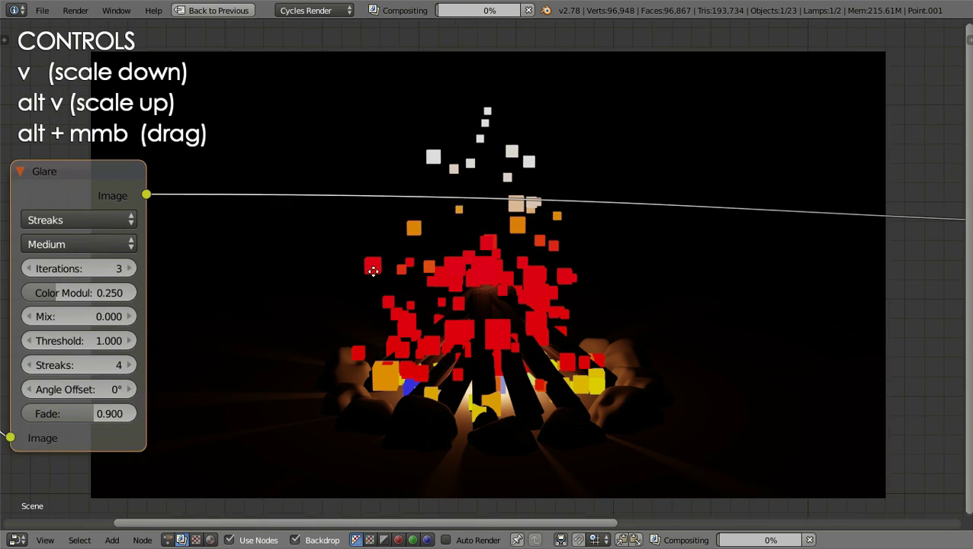
middle_click_drag(88, 317, 226, 297)
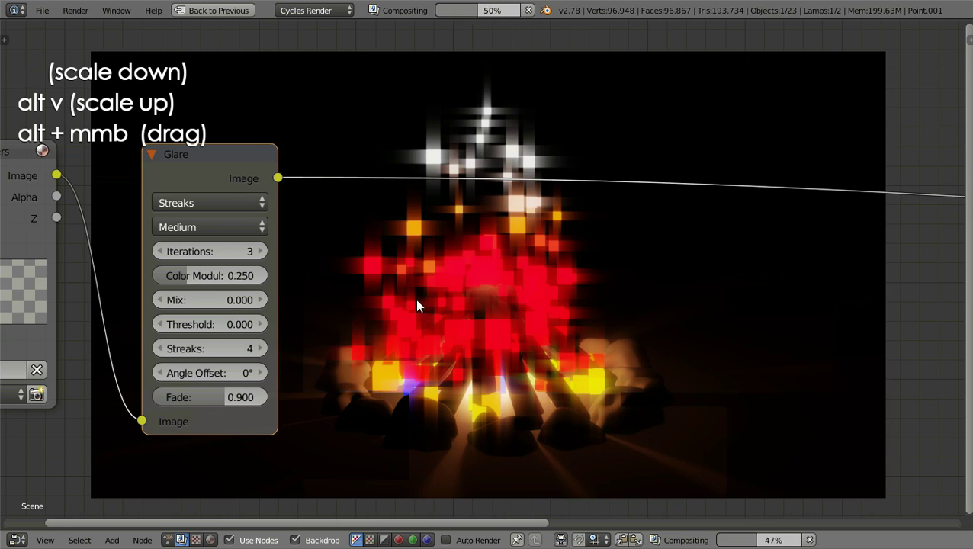
- Set the streak glare's Fade to 0.830, Color Modulation to 0.586 and Angle Offset to 142°
middle_click_drag(417, 304, 463, 270)
mouse_move(271, 363)
left_mouse_down()
mouse_move(222, 364)
mouse_move(252, 313)
mouse_move(313, 334)
left_mouse_up()
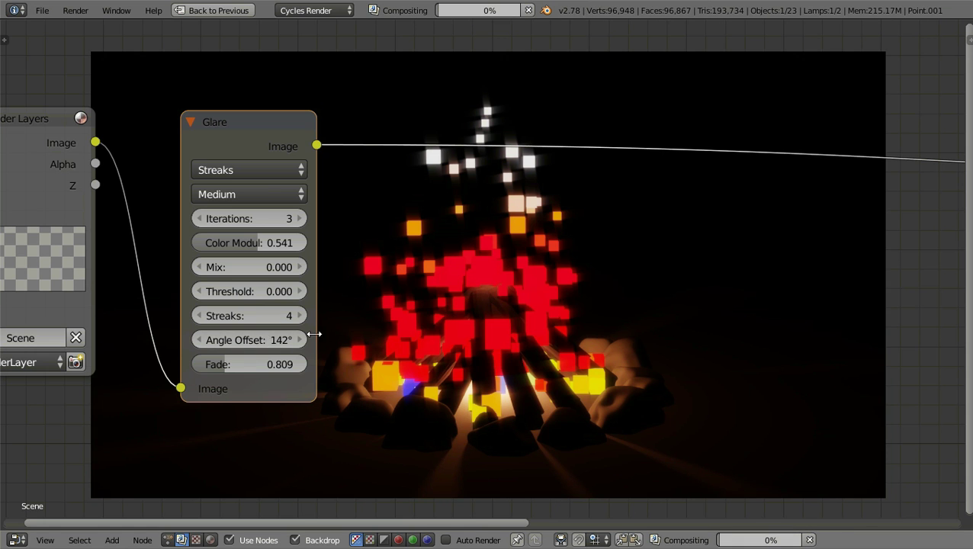
left_click_drag(232, 366, 302, 340)
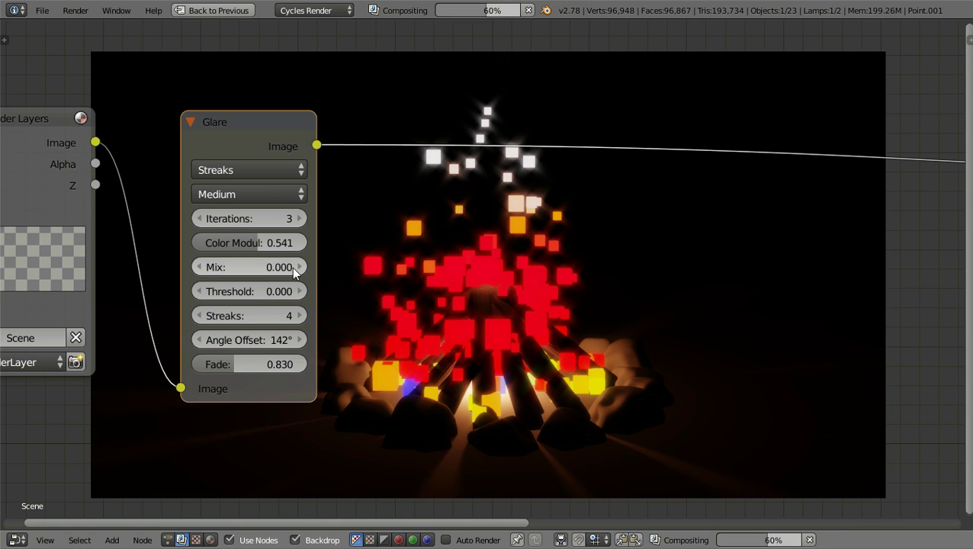
left_click_drag(263, 242, 283, 244)
scroll(333, 244, "down", 2)
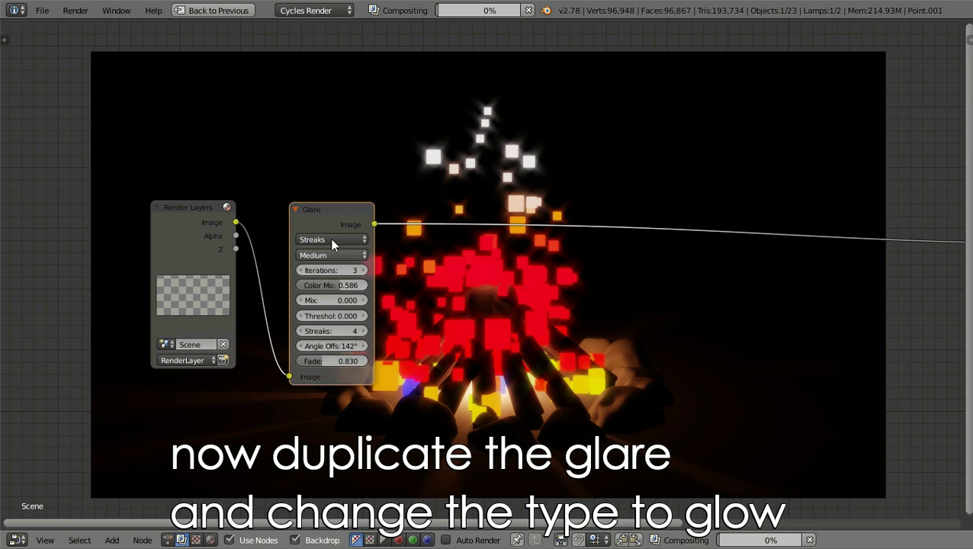
- Duplicate the streak Glare node and route the render Image through the copy to the outputs
left_click_drag(328, 219, 331, 65)
key("shift+d")
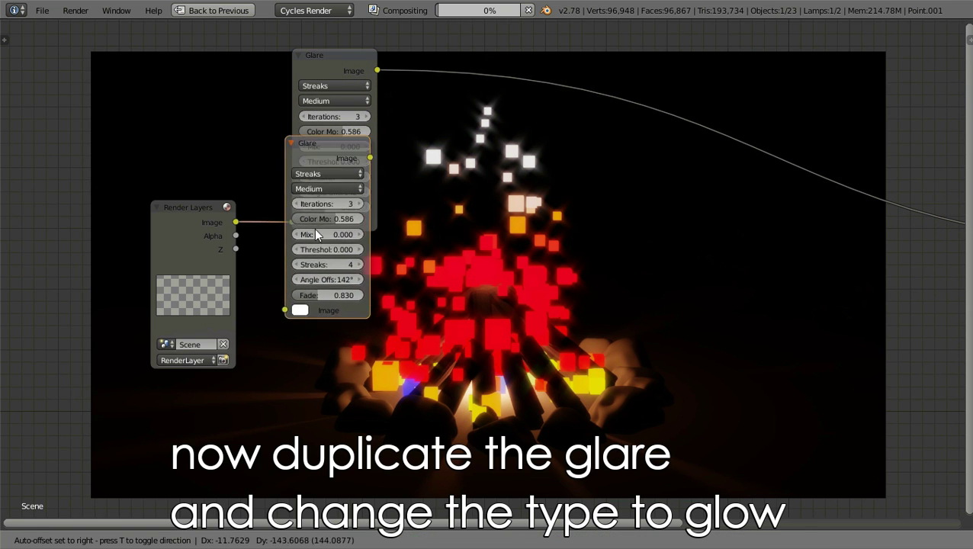
left_click(334, 261)
left_click_drag(279, 340, 298, 421)
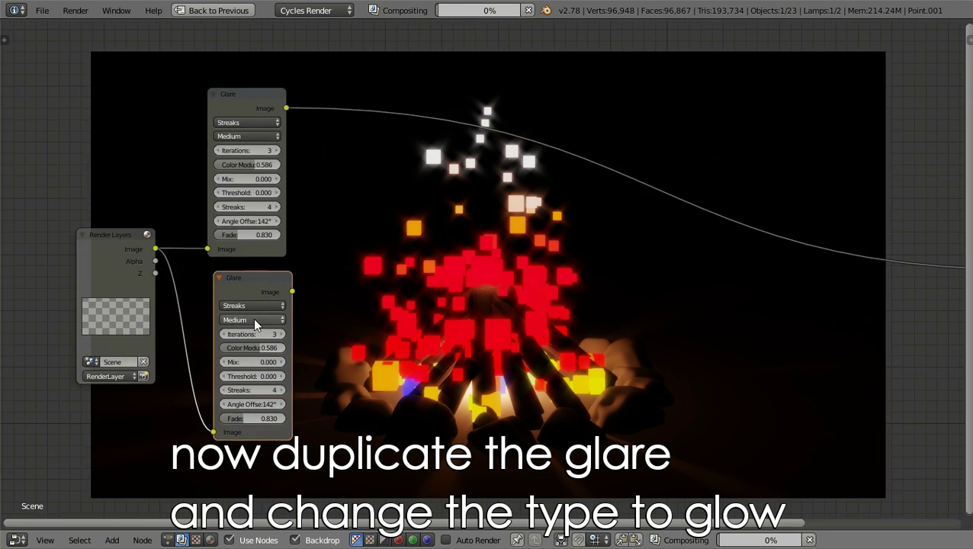
scroll(244, 336, "down", 3, "ctrl")
scroll(233, 339, "down", 2)
left_click_drag(189, 282, 925, 215)
- Switch the copied glare's type to Fog Glow
scroll(469, 309, "up", 3)
left_click(146, 271)
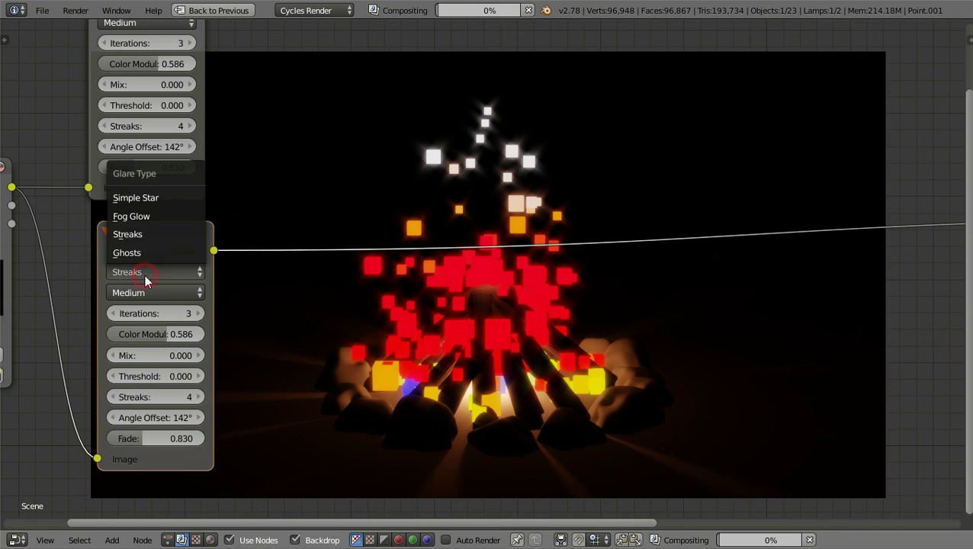
left_click(131, 217)
scroll(323, 330, "down", 2)
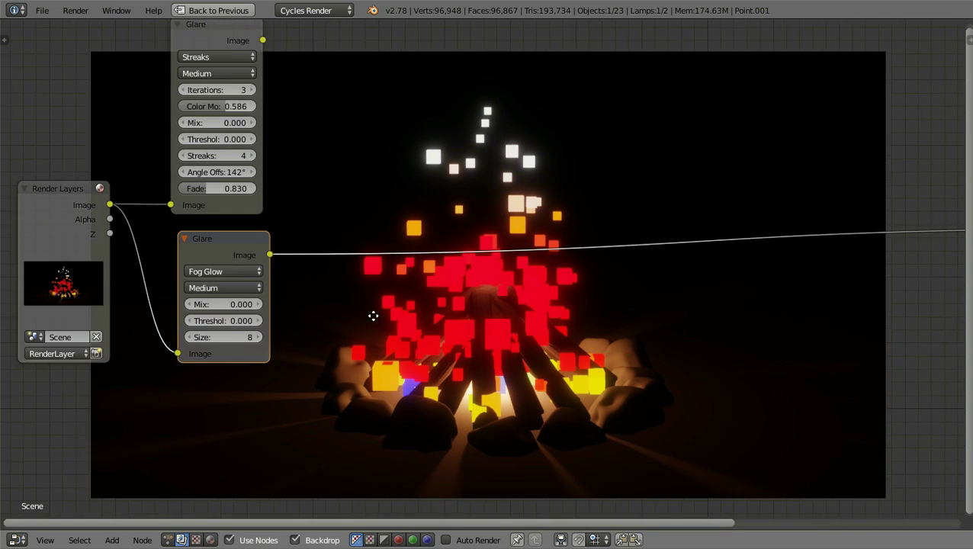
key("shift+a")
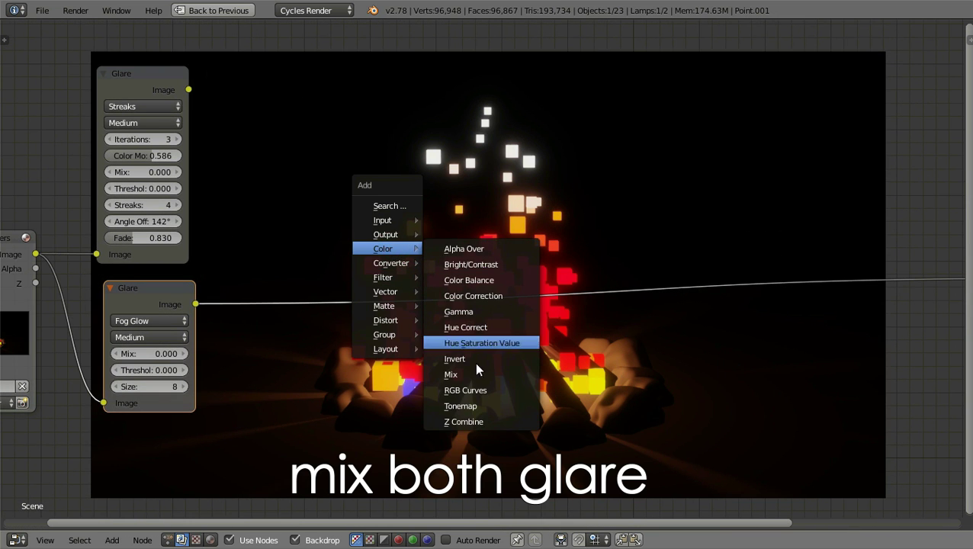
- Add a Mix node on the fog glow link, feed the streak glare into it, set Fac 0.536
left_click(451, 374)
left_click(421, 238)
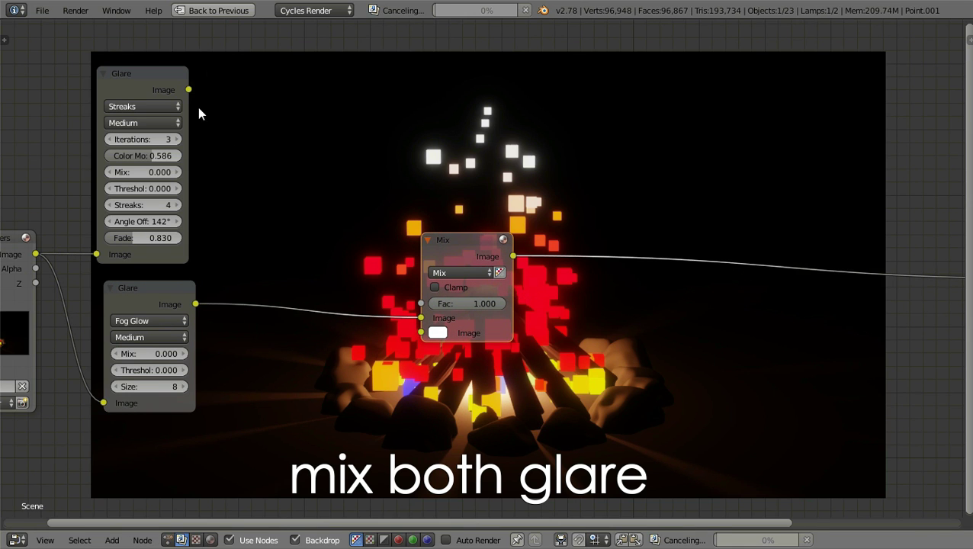
left_click_drag(425, 322, 423, 319)
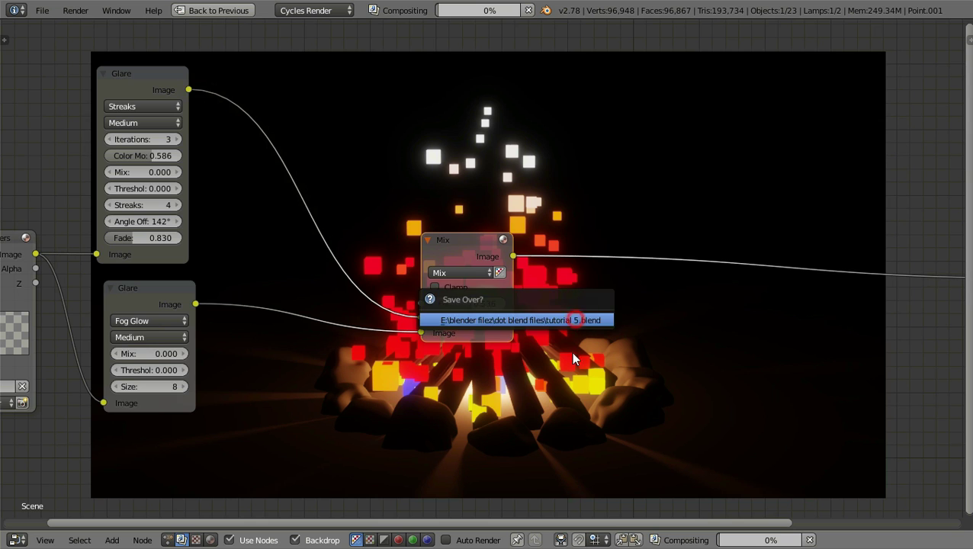
scroll(574, 359, "down", 1)
mouse_move(574, 358)
middle_mouse_down()
mouse_move(325, 212)
mouse_move(429, 227)
middle_mouse_up()
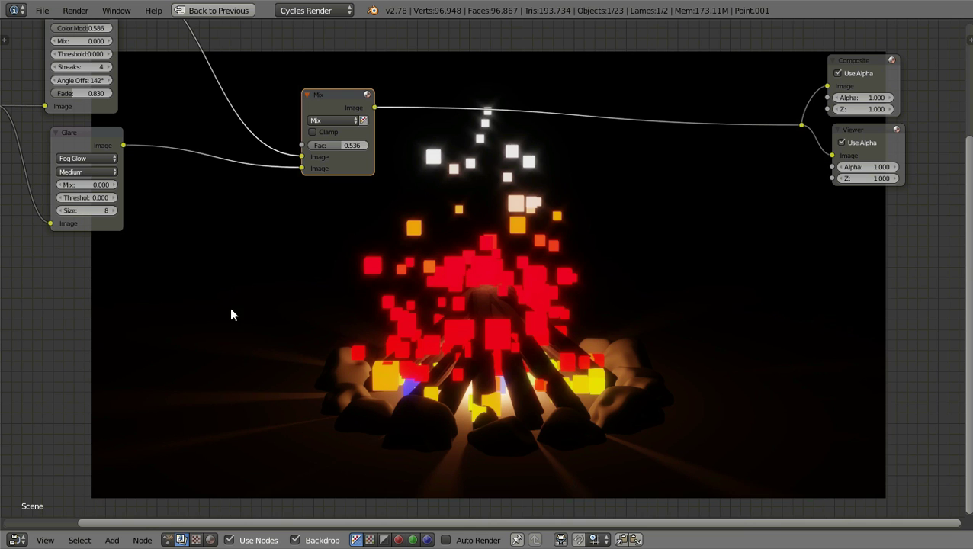
left_click_drag(395, 200, 310, 176)
scroll(553, 351, "down", 1)
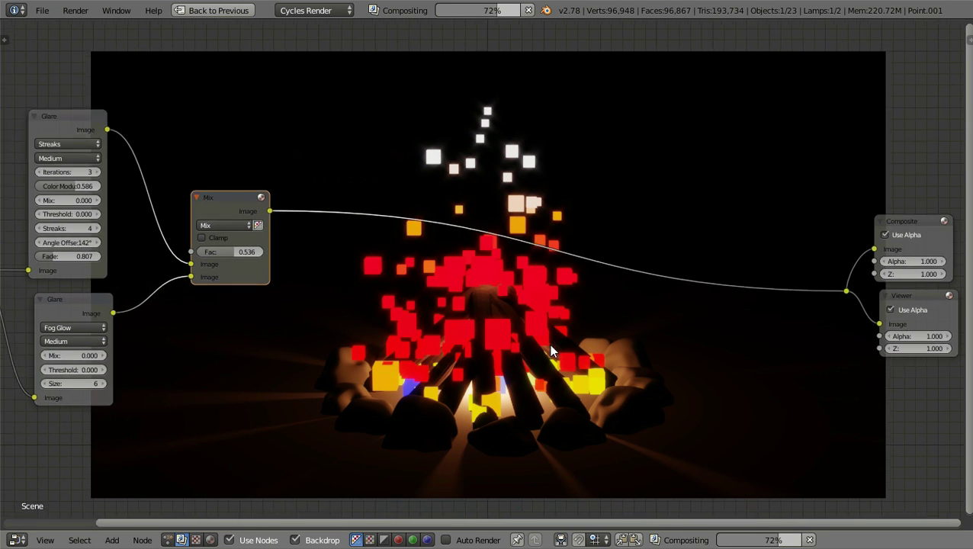
middle_click_drag(552, 352, 530, 355)
key("shift+a")
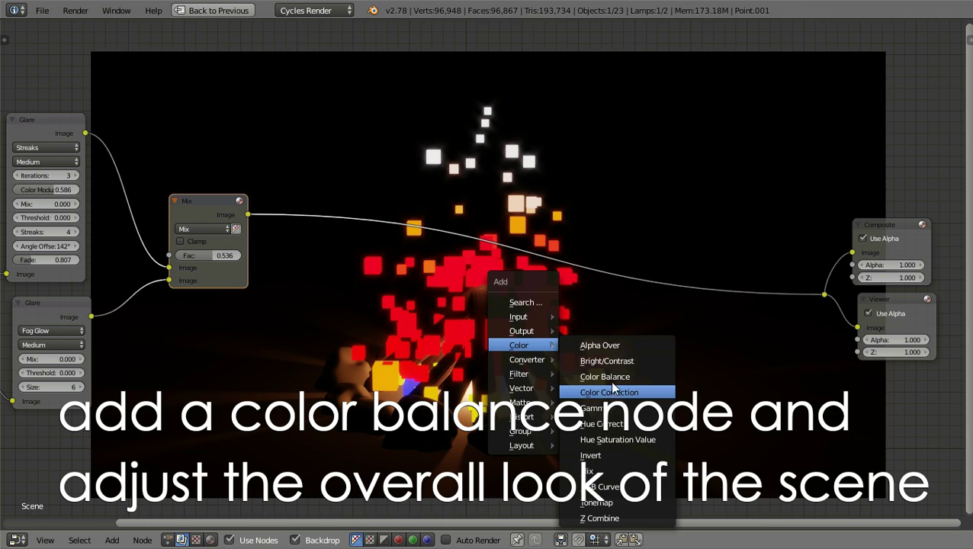
- Insert a Color Balance node after the Mix and tint its Lift colour warm
left_click(610, 378)
left_click(676, 341)
scroll(626, 282, "up", 2)
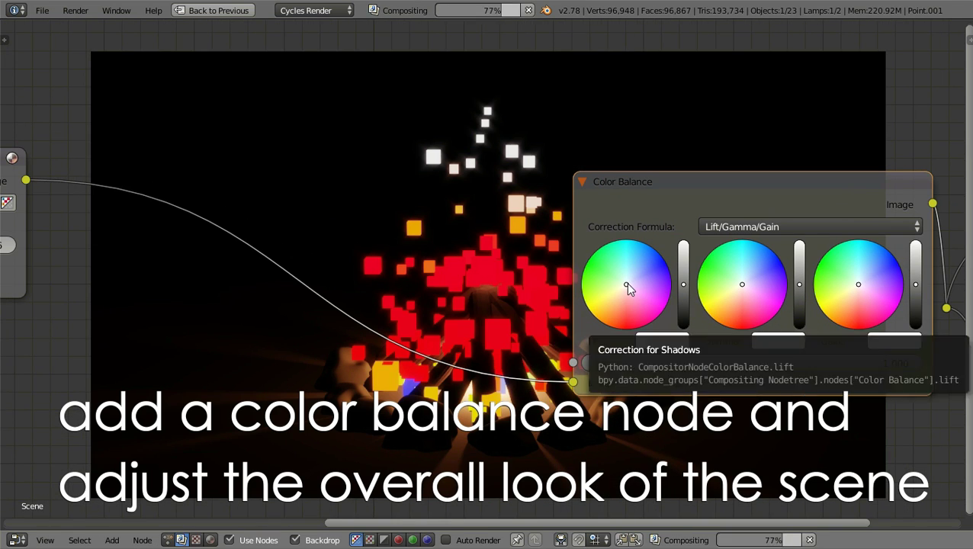
left_click_drag(627, 287, 618, 297)
left_click_drag(667, 182, 667, 175)
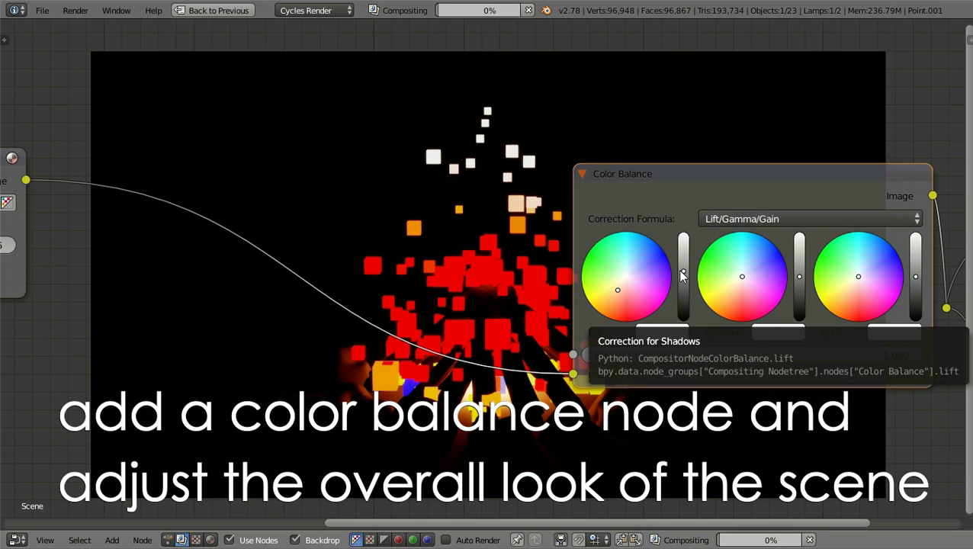
- Tint the Color Balance gamma and gain colours and tidy the node layout
left_click_drag(762, 196, 752, 153)
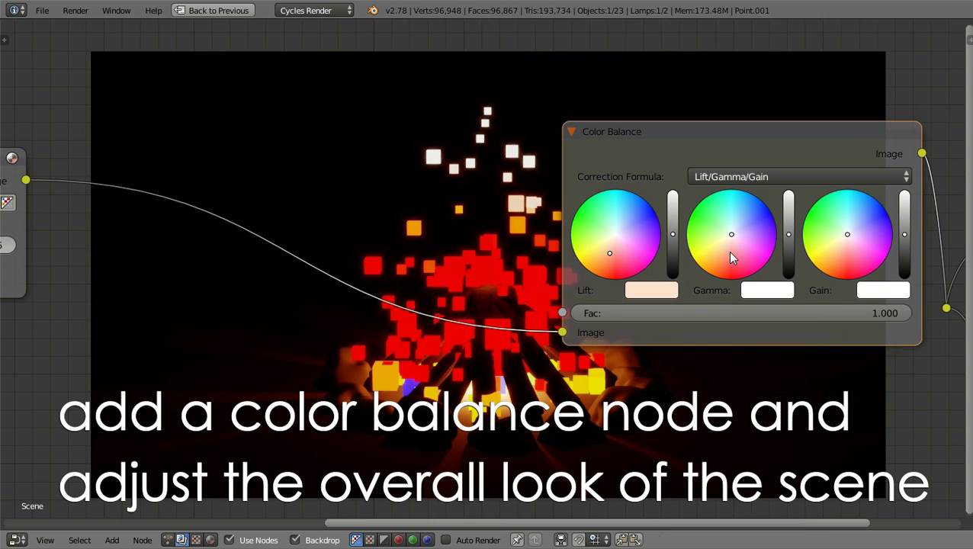
left_click_drag(731, 258, 740, 227)
left_click(860, 219)
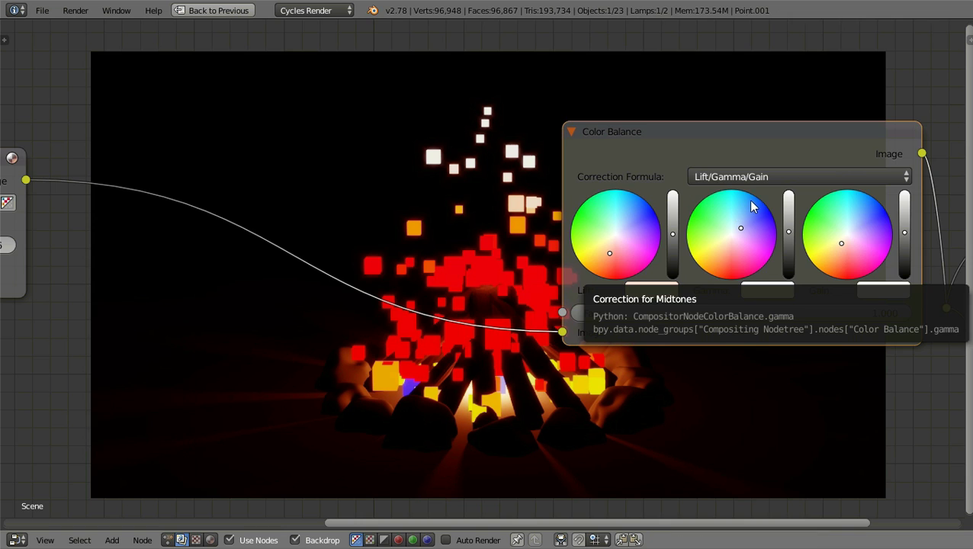
scroll(749, 209, "down", 5)
left_click_drag(738, 256, 684, 262)
middle_click_drag(684, 262, 620, 261)
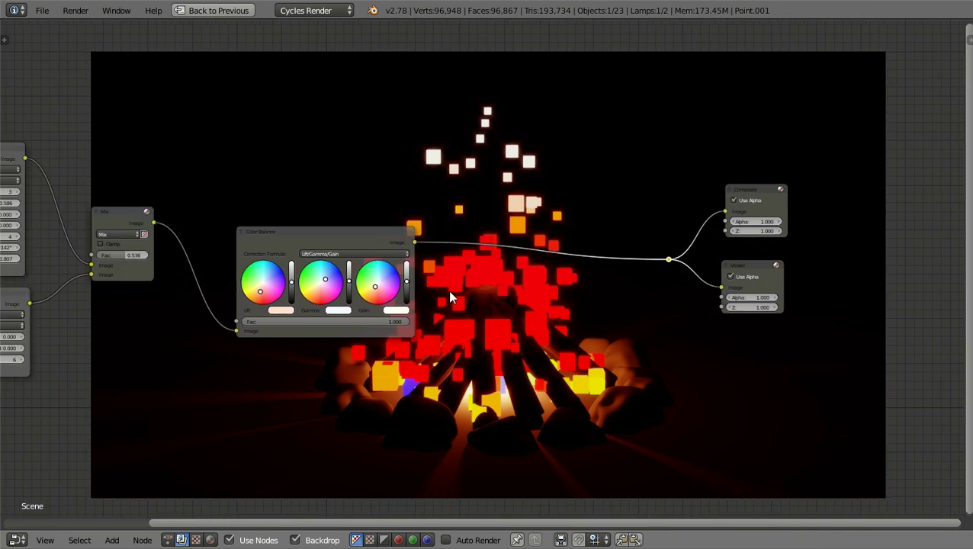
key("shift+a")
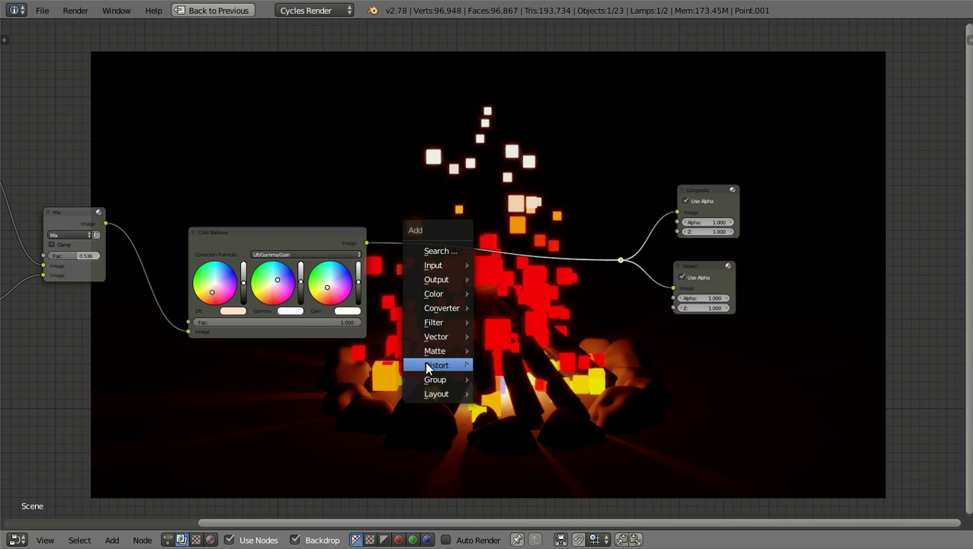
- Insert a Lens Distortion node before the outputs with Distort and Dispersion both at 0.100
left_click(535, 254)
left_click(504, 267)
mouse_move(618, 318)
middle_mouse_down()
mouse_move(760, 456)
mouse_move(612, 331)
middle_mouse_up()
scroll(467, 229, "up", 2)
scroll(468, 221, "up", 2)
scroll(469, 227, "down", 1)
middle_click_drag(469, 228, 273, 289)
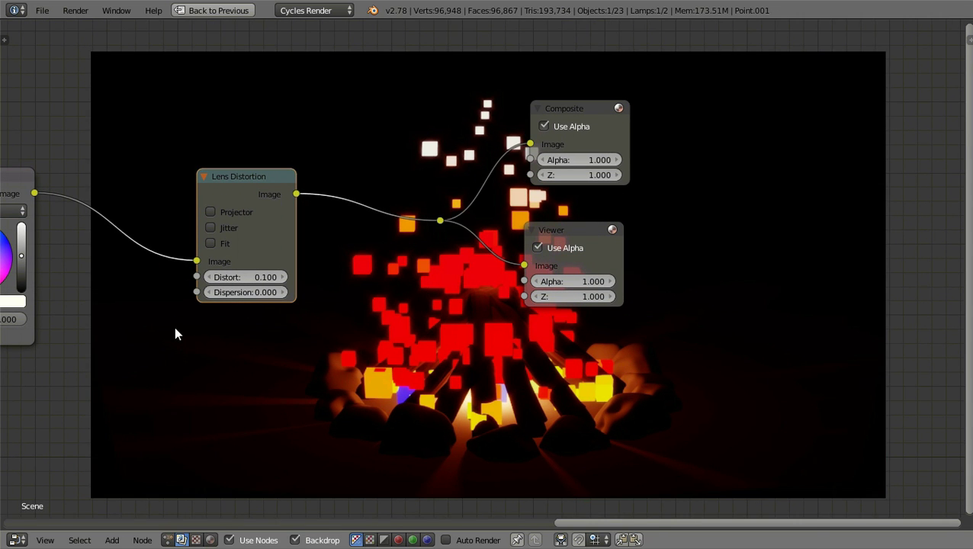
left_click(281, 292)
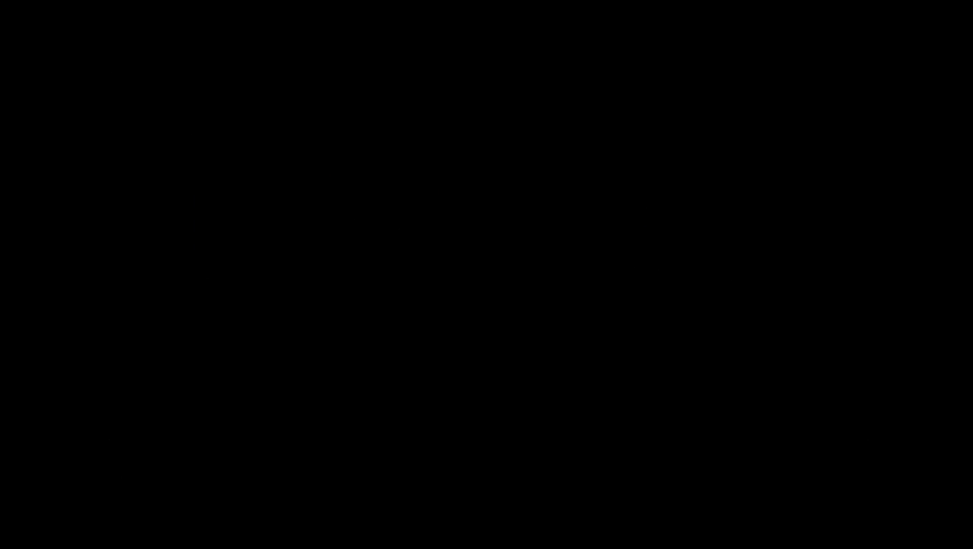
mouse_move(290, 372)
middle_mouse_down()
mouse_move(350, 230)
mouse_move(798, 136)
mouse_move(790, 145)
middle_mouse_up()
scroll(350, 231, "down", 5)
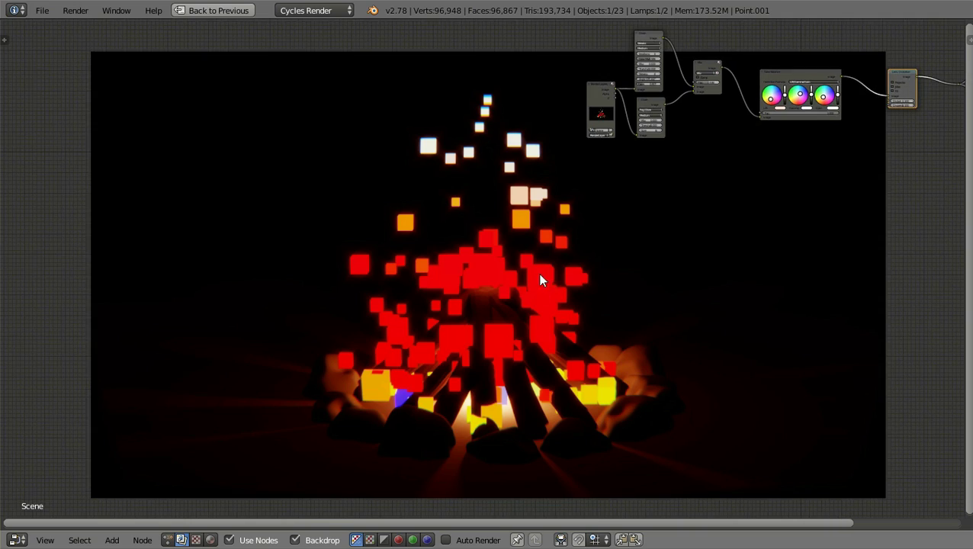